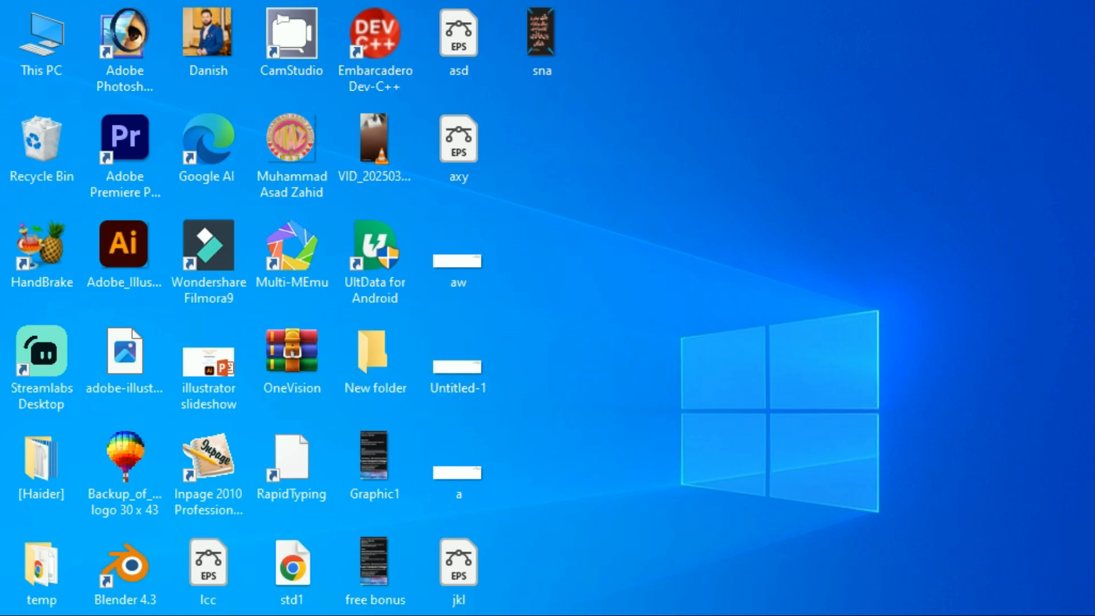
- Launch CorelDRAW 9 from the Start search and open a new blank graphic
key(super)
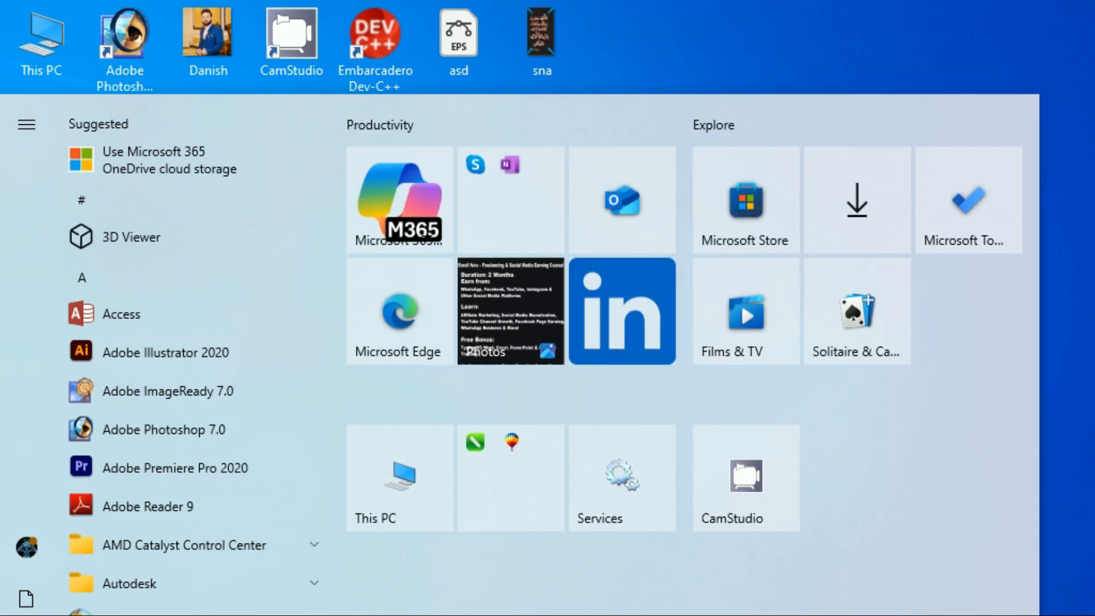
text(corel)
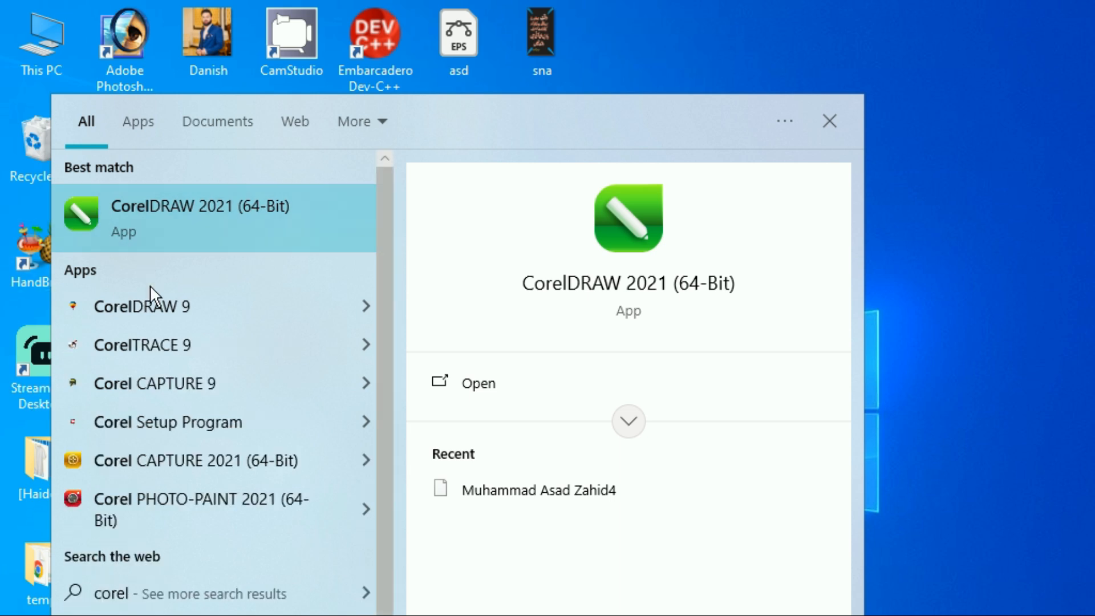
click(154, 301)
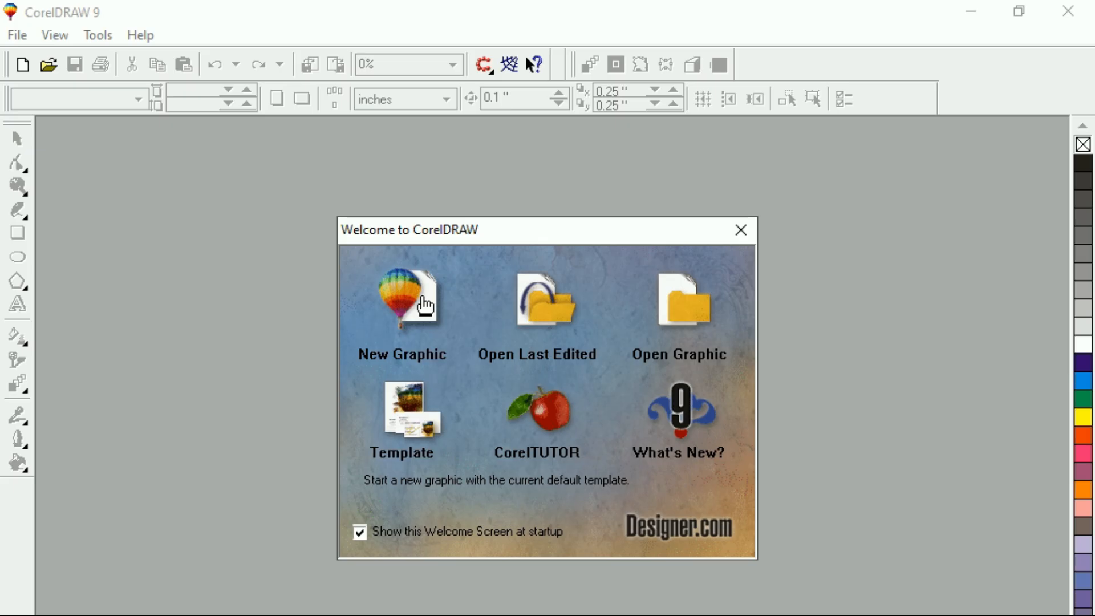
click(425, 305)
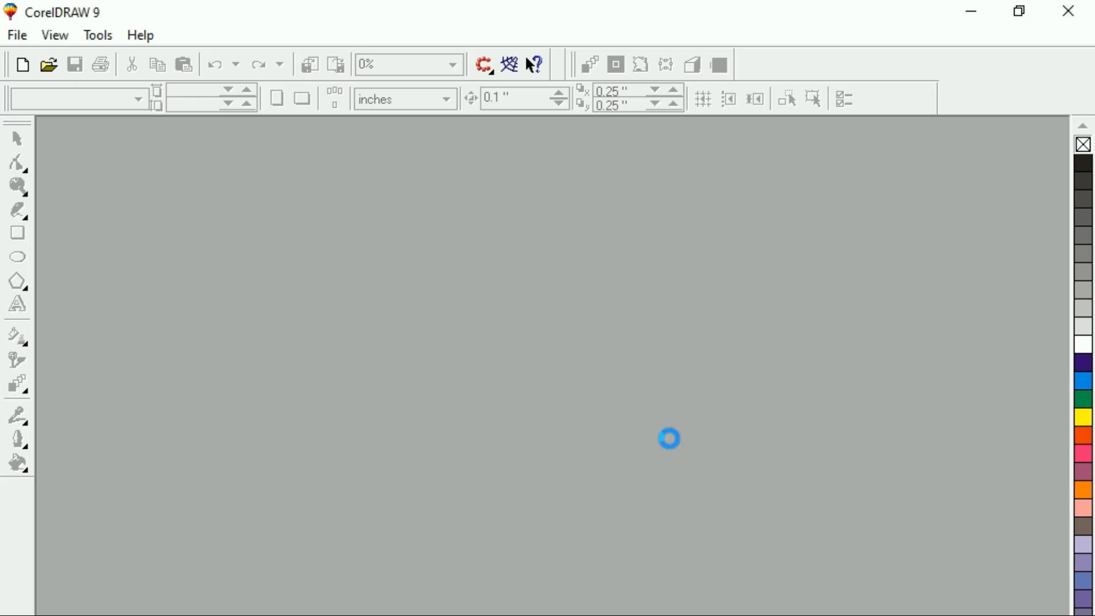
click(302, 99)
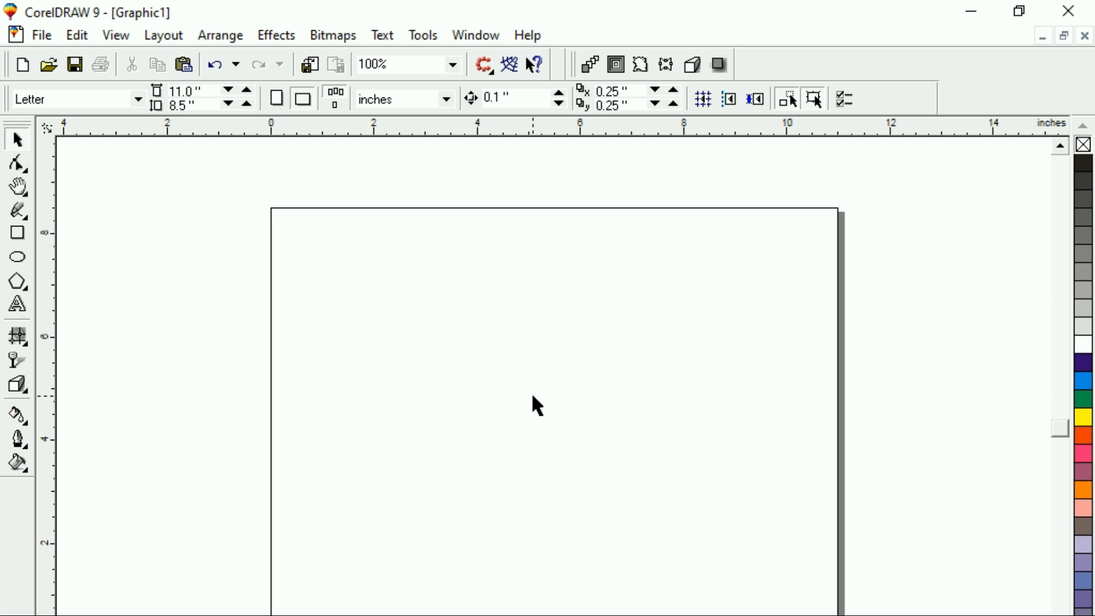
- Draw a square about 2.7 inches wide with the Rectangle tool and move it toward the top of the page
click(17, 234)
drag(340, 296, 481, 435)
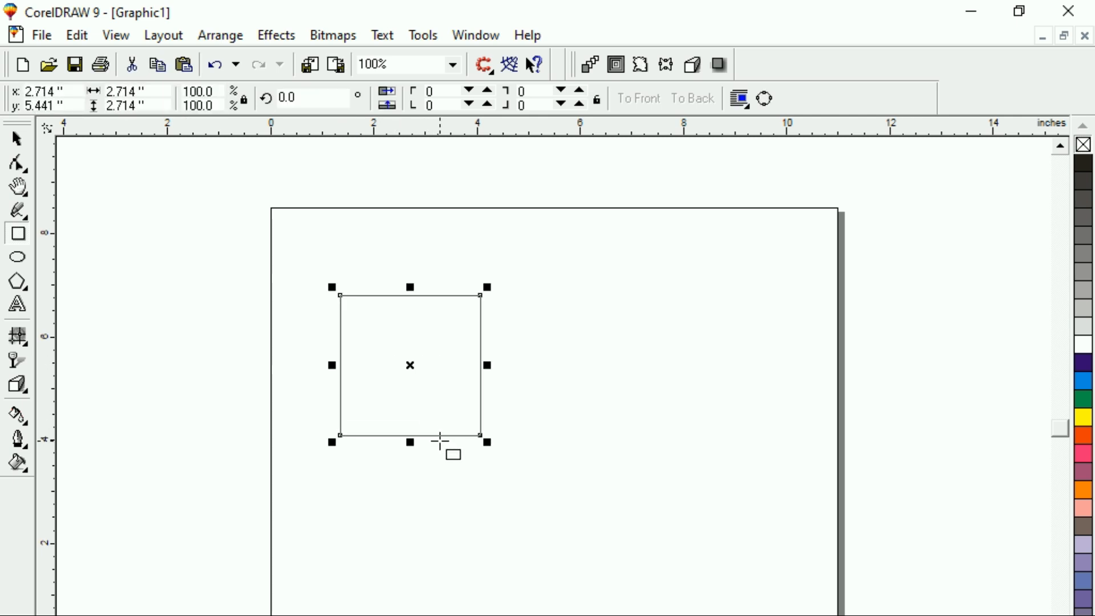
drag(409, 367, 457, 244)
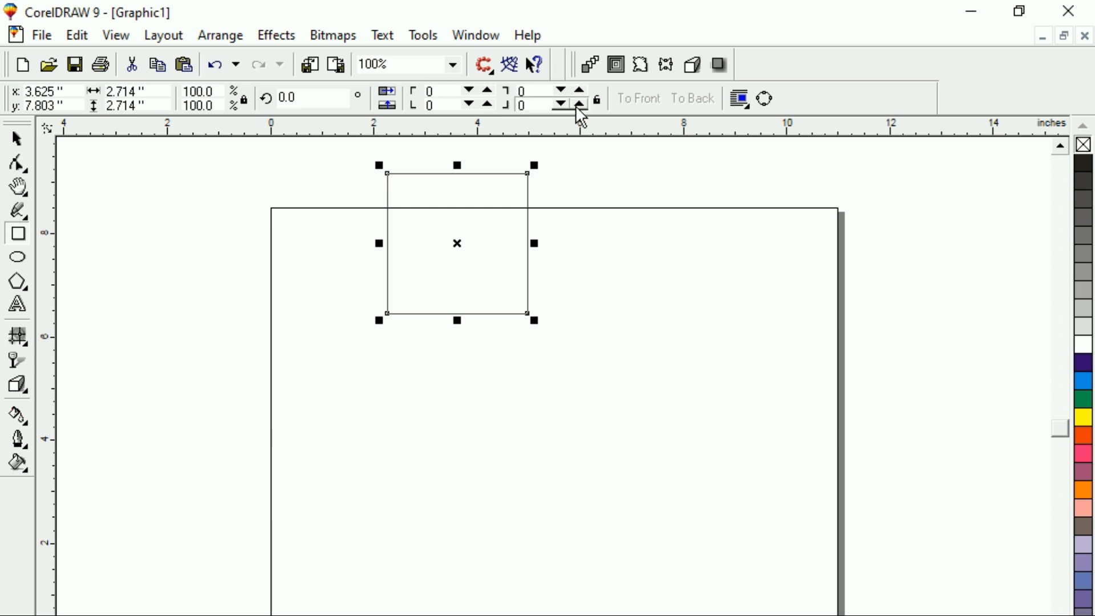
- Set the roundness of the square's top-left, top-right and bottom-left corners to 100
drag(442, 90, 367, 76)
text(.100)
key(Tab)
text(100)
key(Tab)
text(100)
key(Return)
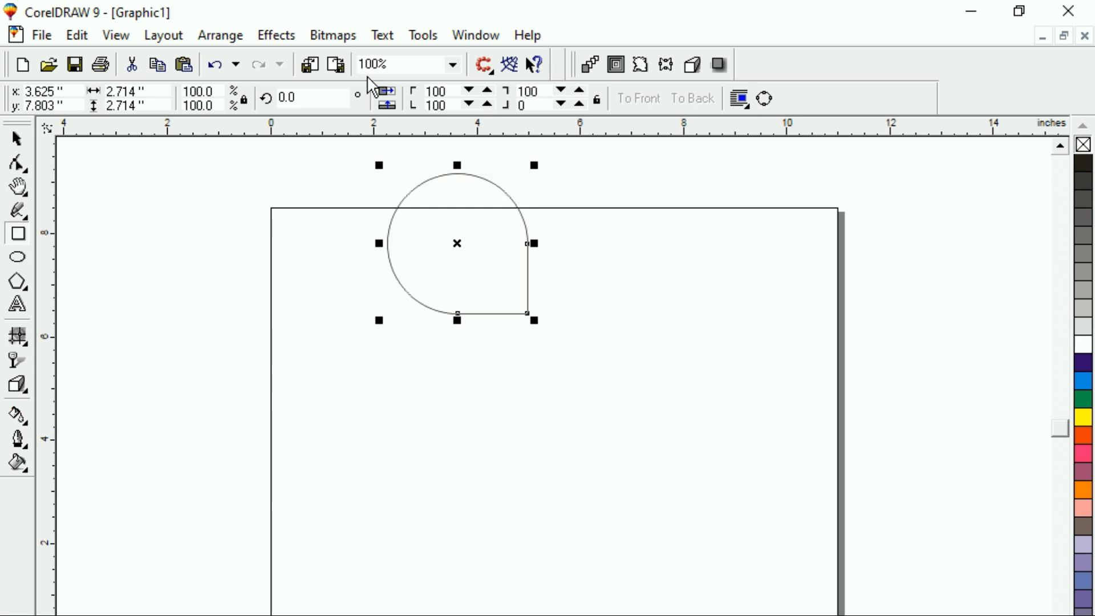
- Move the rounded shape down and create a horizontally mirrored copy of it joined at its right edge
drag(456, 244, 462, 321)
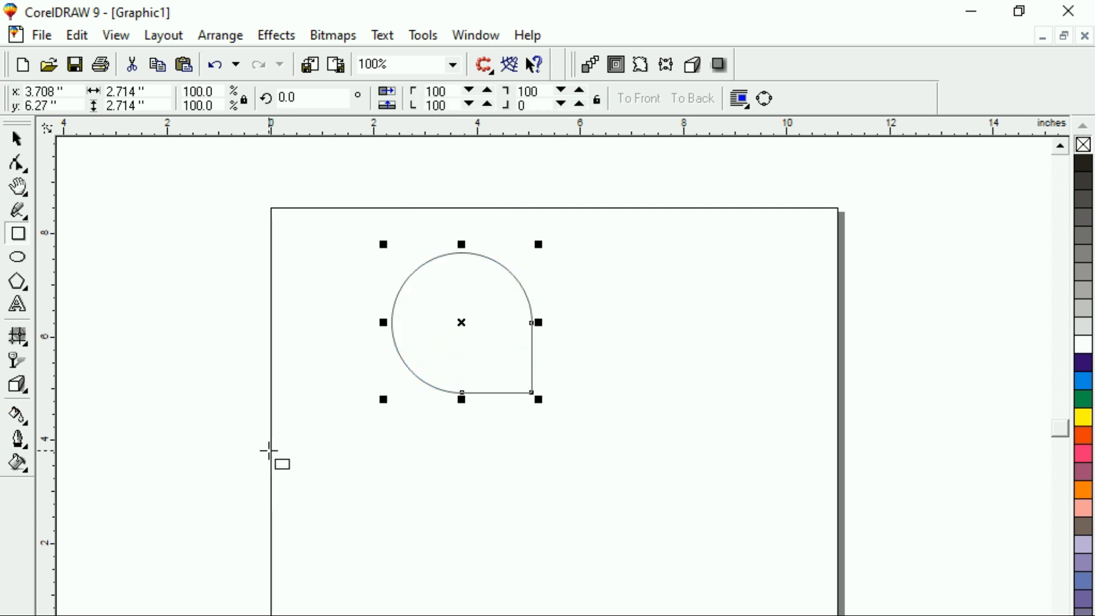
click(16, 139)
click(325, 237)
click(404, 315)
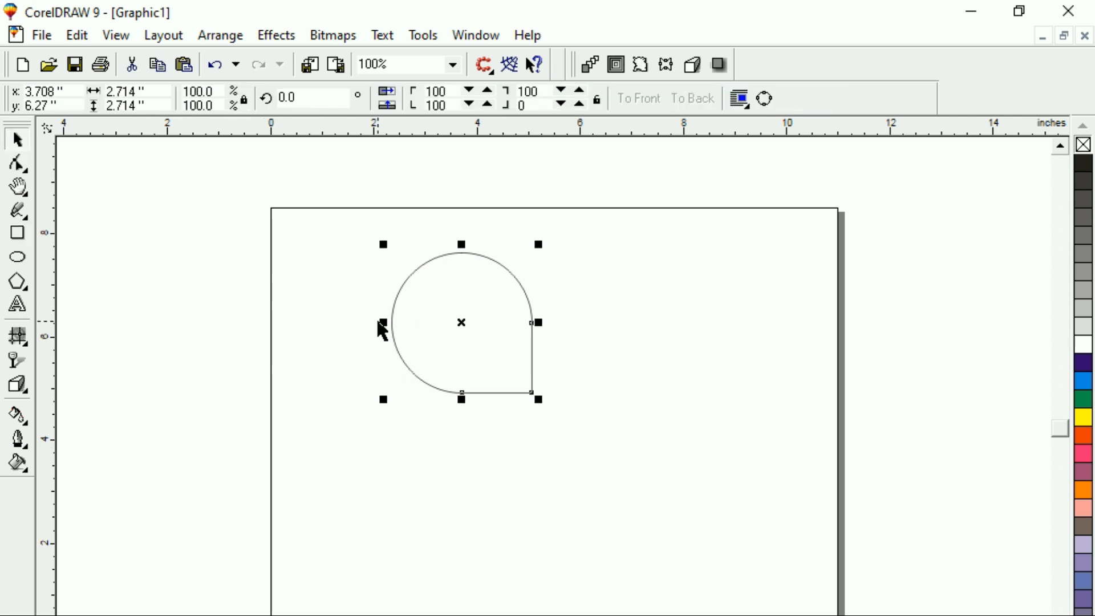
drag(384, 322, 549, 327)
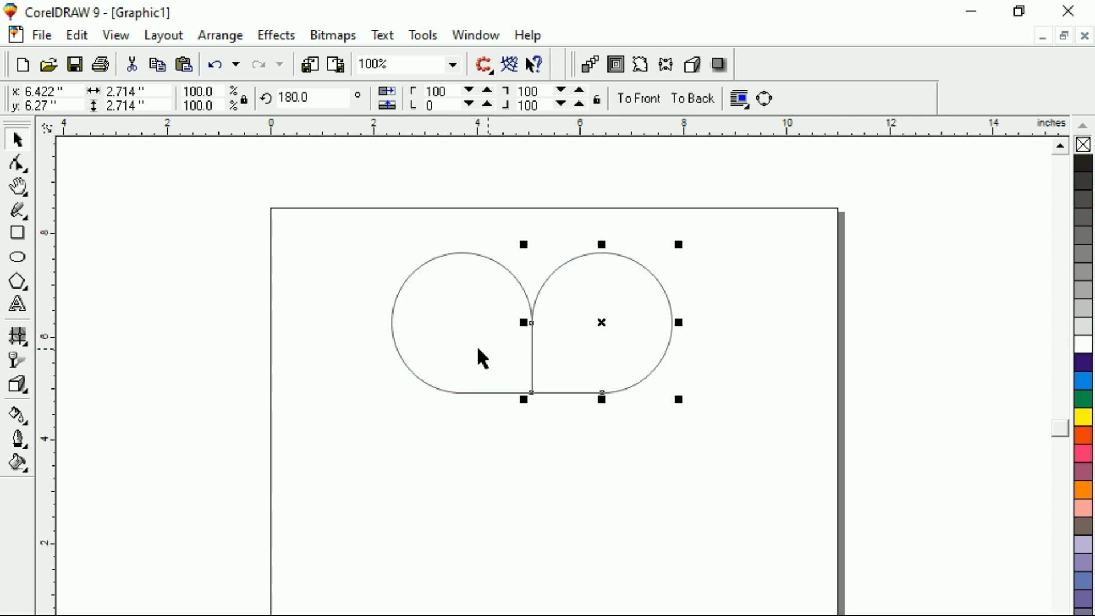
- Select both rounded shapes and weld them into one object
click(340, 293)
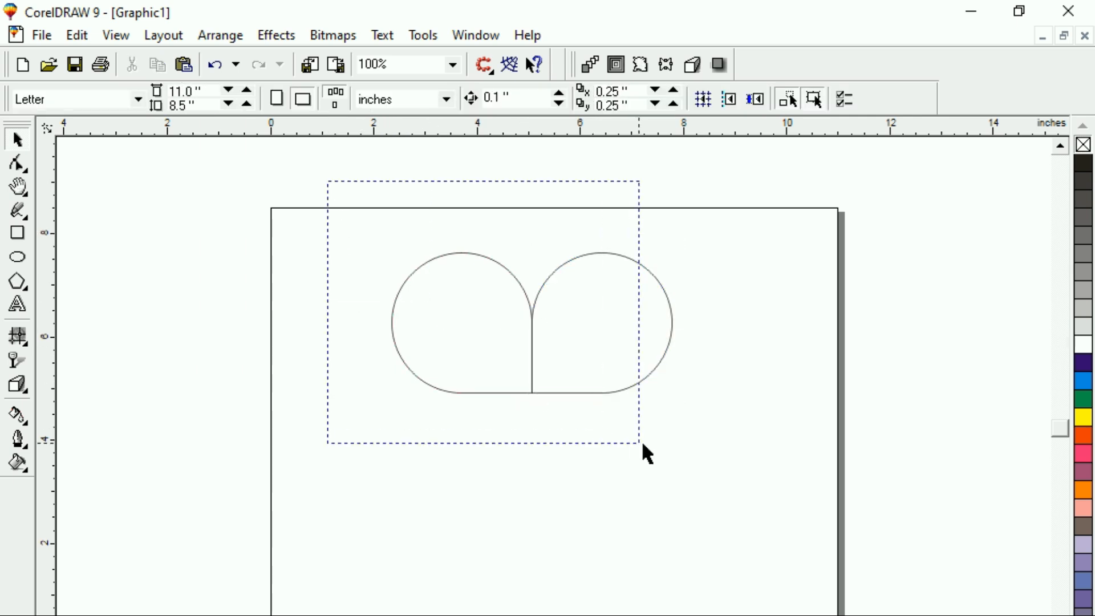
drag(641, 440, 738, 456)
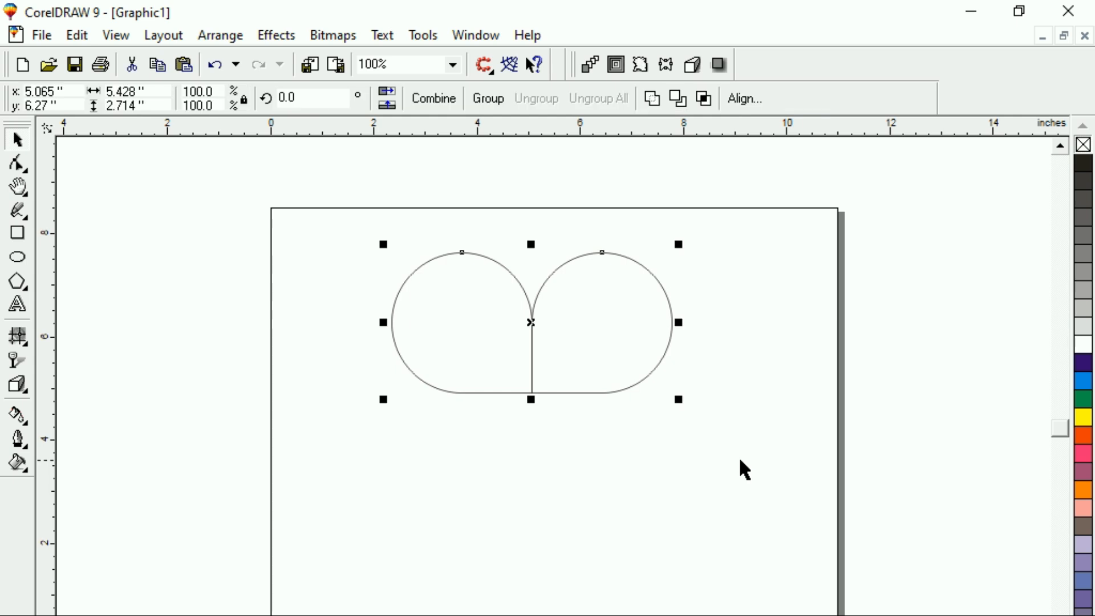
click(650, 104)
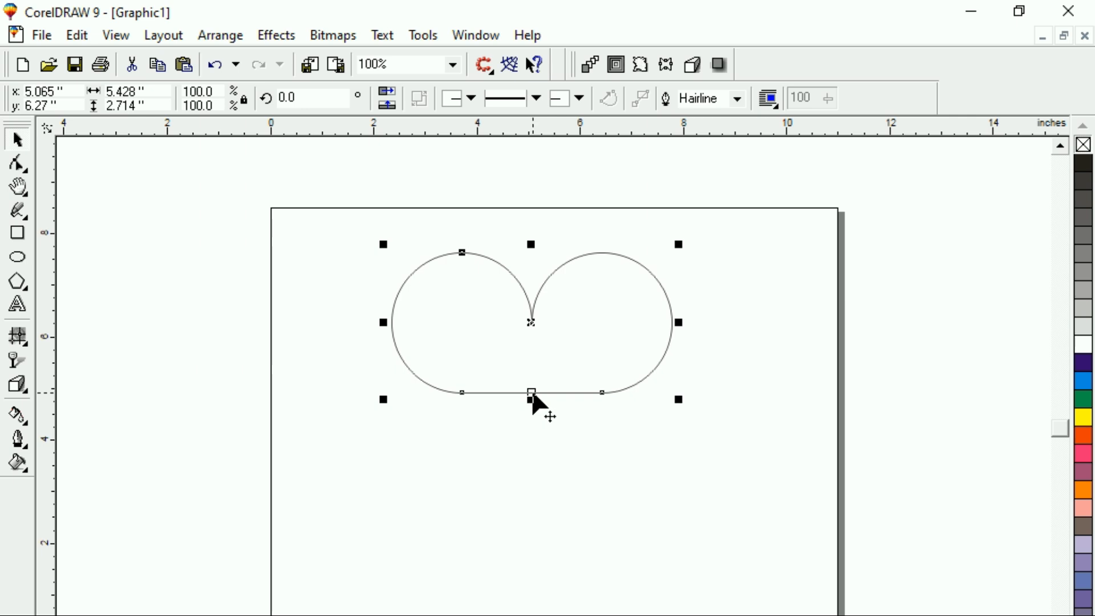
- Pull the bottom-middle node down into a point and delete the two lower side nodes to form a heart
drag(533, 394, 547, 481)
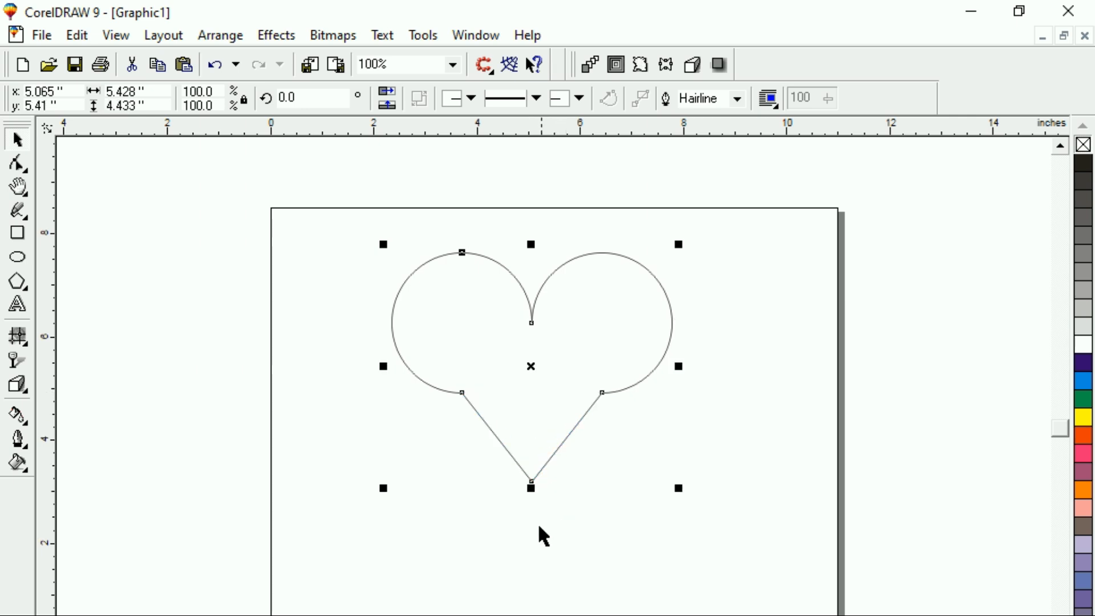
double_click(462, 393)
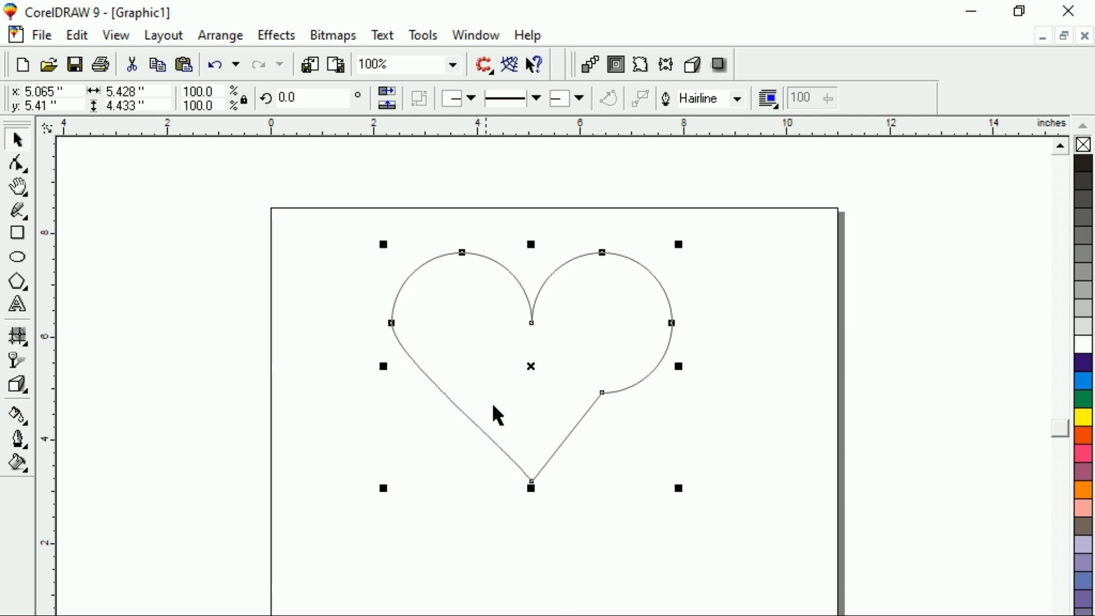
double_click(603, 393)
click(18, 139)
click(147, 251)
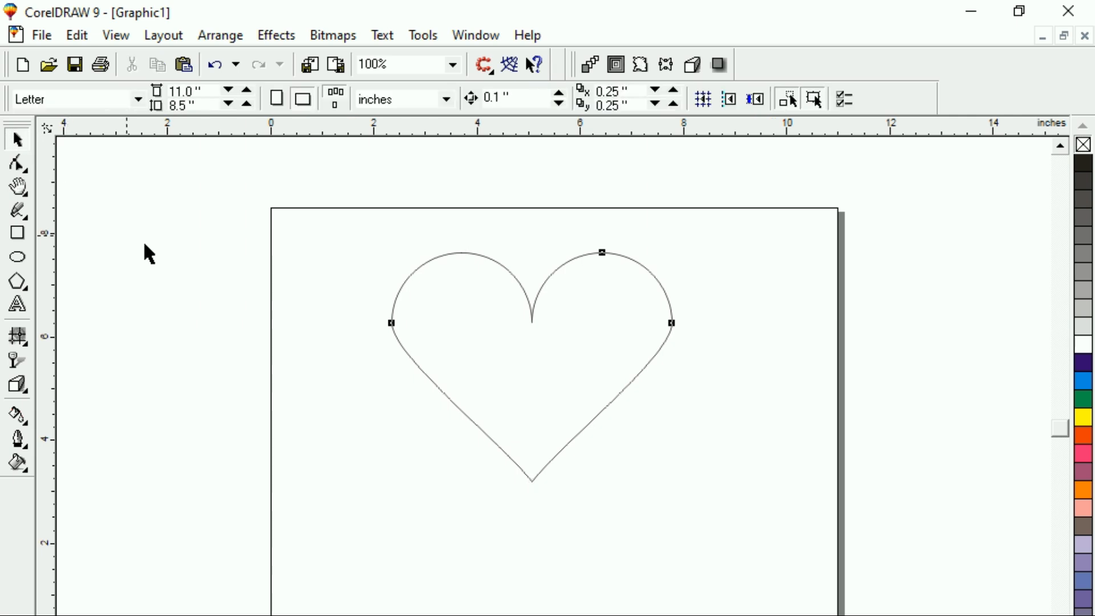
- Select the heart and inspect its nodes with the Shape tool
click(427, 281)
click(290, 215)
key(F10)
click(391, 322)
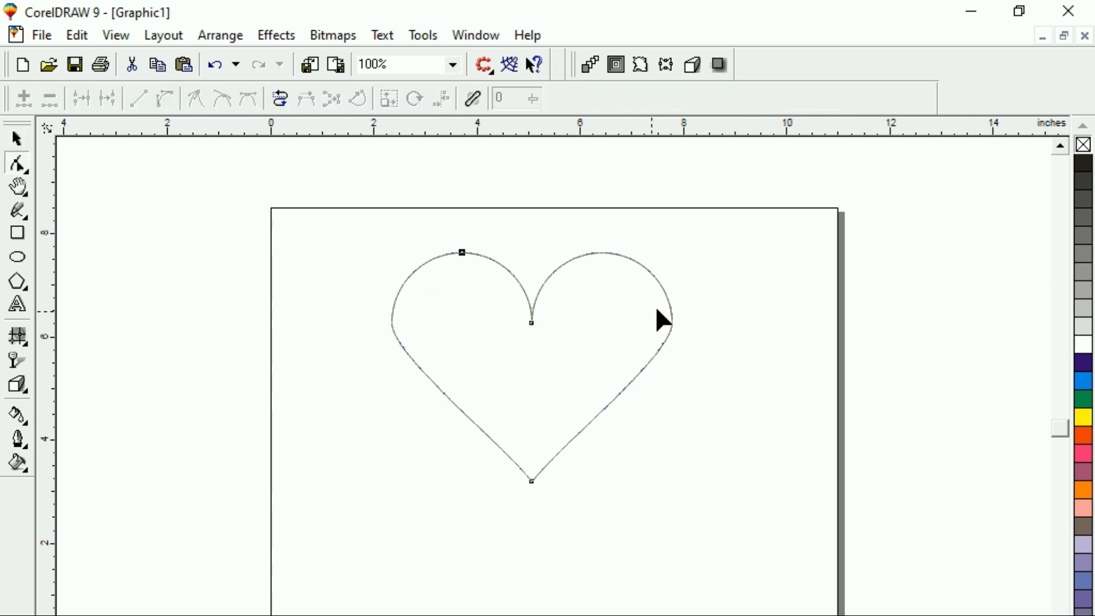
click(16, 139)
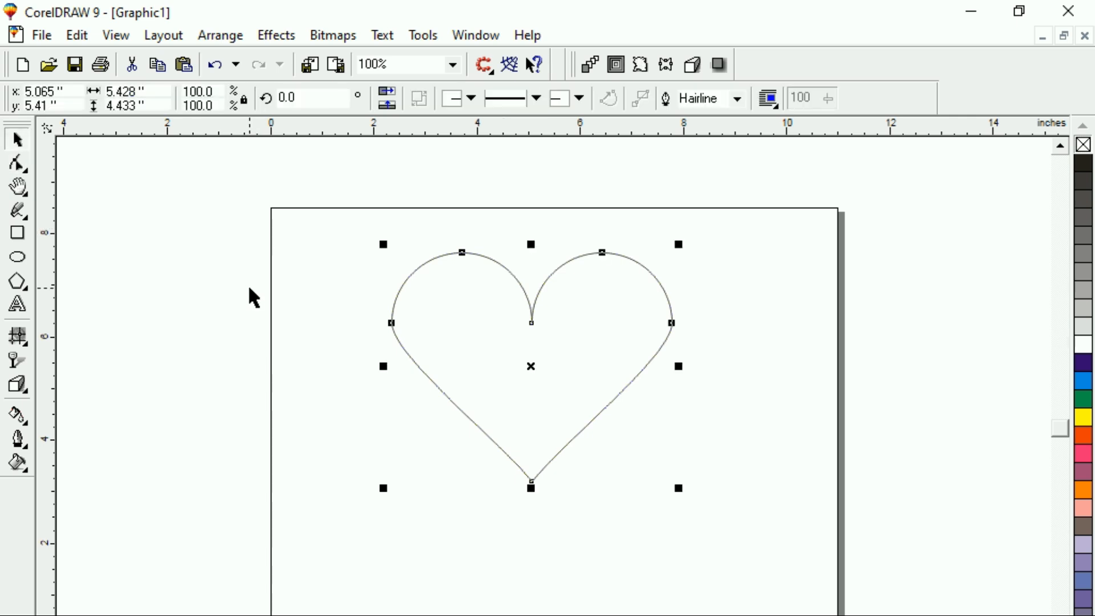
- Fill the heart with orange-red from the color palette
click(299, 268)
click(657, 349)
click(1084, 436)
click(641, 516)
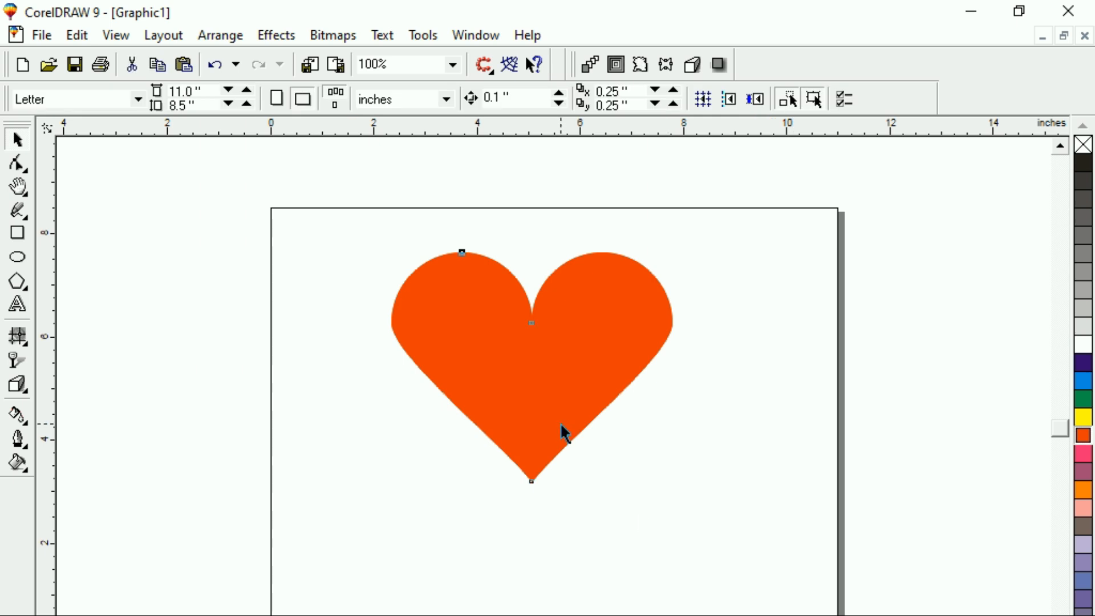
- Move the heart slightly lower on the page
click(510, 392)
drag(495, 326, 486, 359)
click(370, 374)
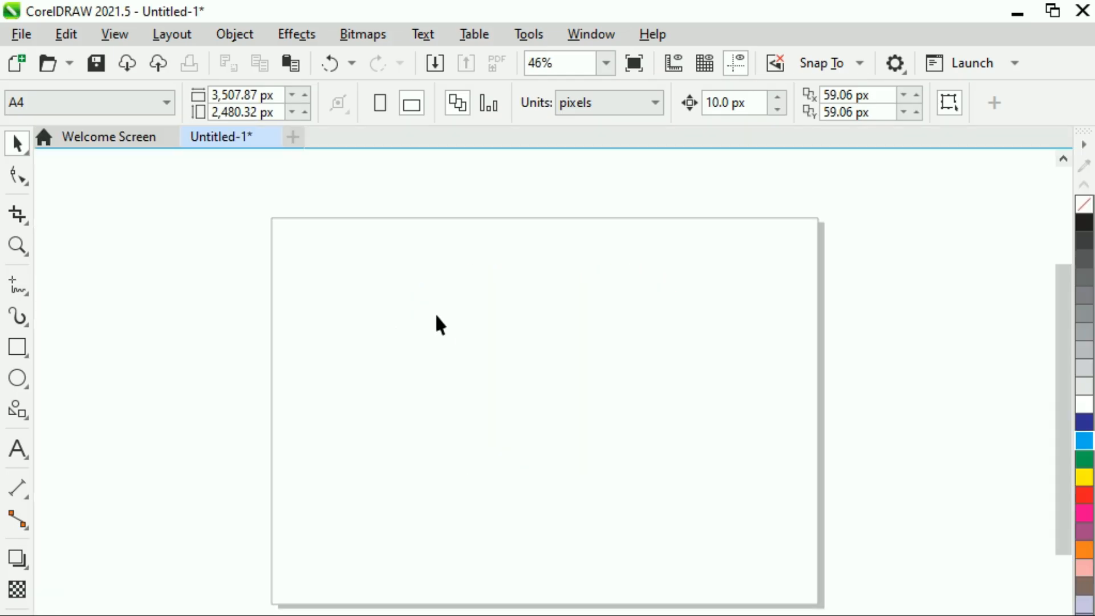
- Draw a square about 941 px wide and give it a red fill and red outline
click(17, 347)
drag(334, 305, 481, 451)
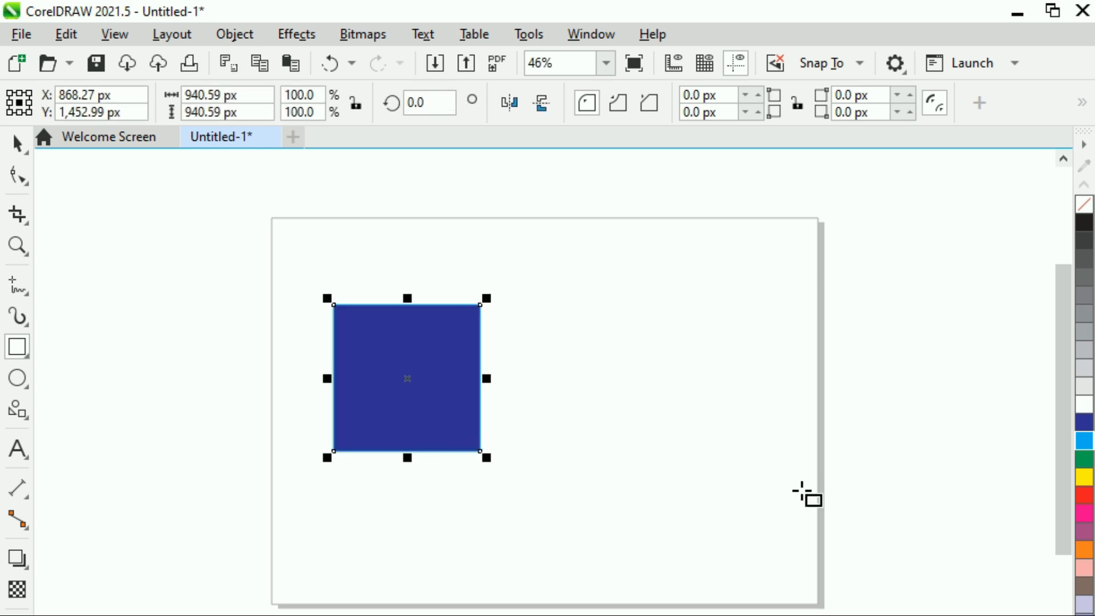
click(1084, 496)
right_click(1083, 500)
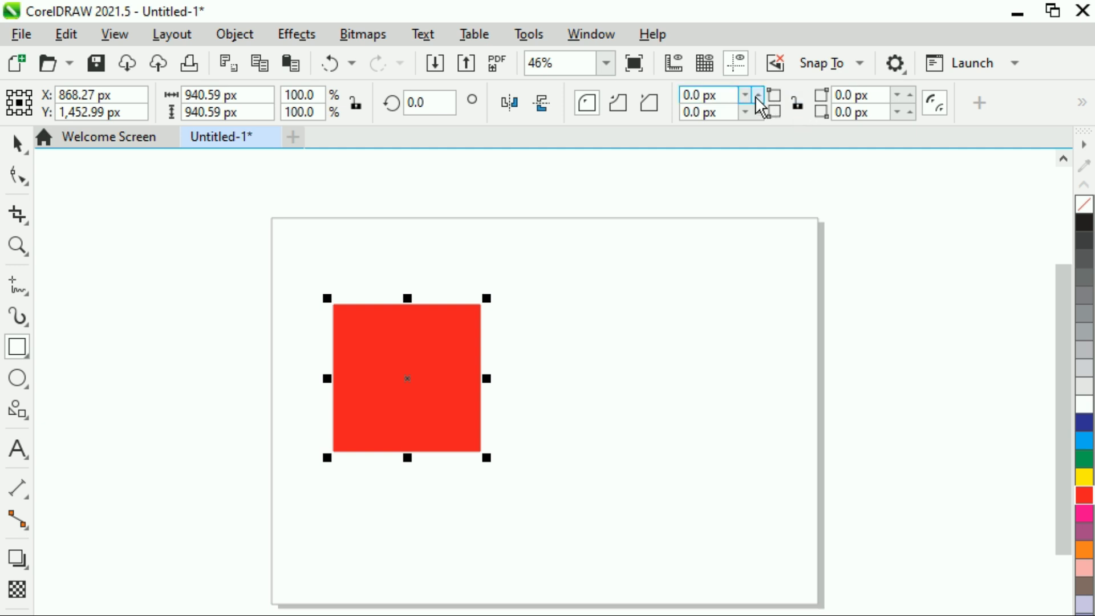
- Raise the square's top-left corner radius step by step with the spinner
click(729, 93)
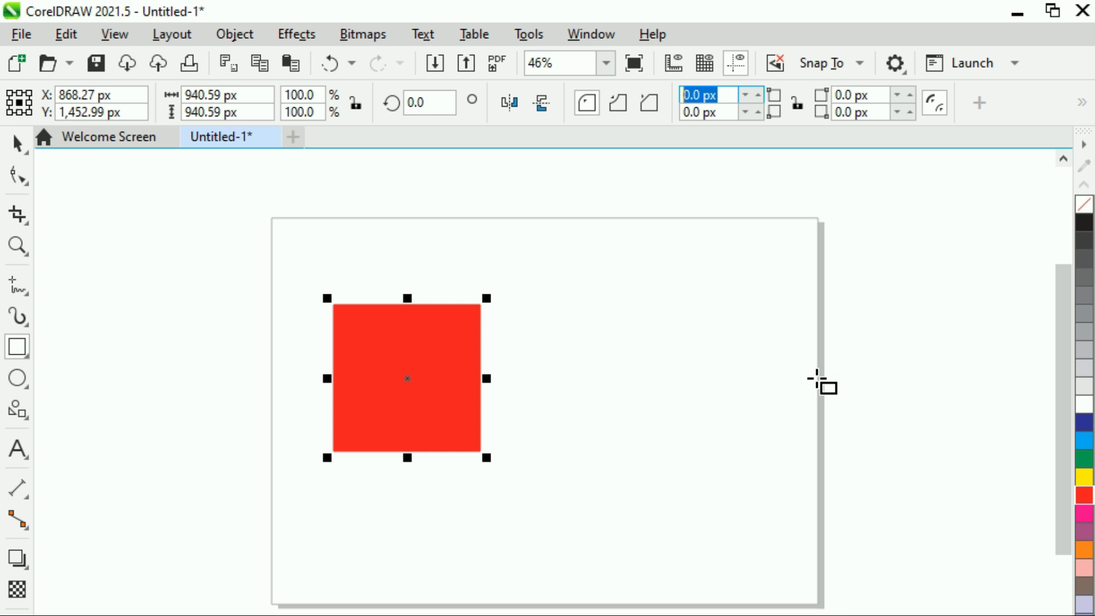
click(759, 94)
click(761, 93)
click(762, 92)
click(761, 93)
click(761, 92)
click(762, 92)
click(761, 92)
click(762, 93)
click(761, 93)
click(761, 92)
click(761, 92)
click(761, 92)
click(761, 92)
click(762, 93)
click(761, 92)
click(762, 93)
click(761, 92)
click(761, 92)
click(762, 92)
click(761, 92)
click(761, 92)
click(761, 92)
click(761, 93)
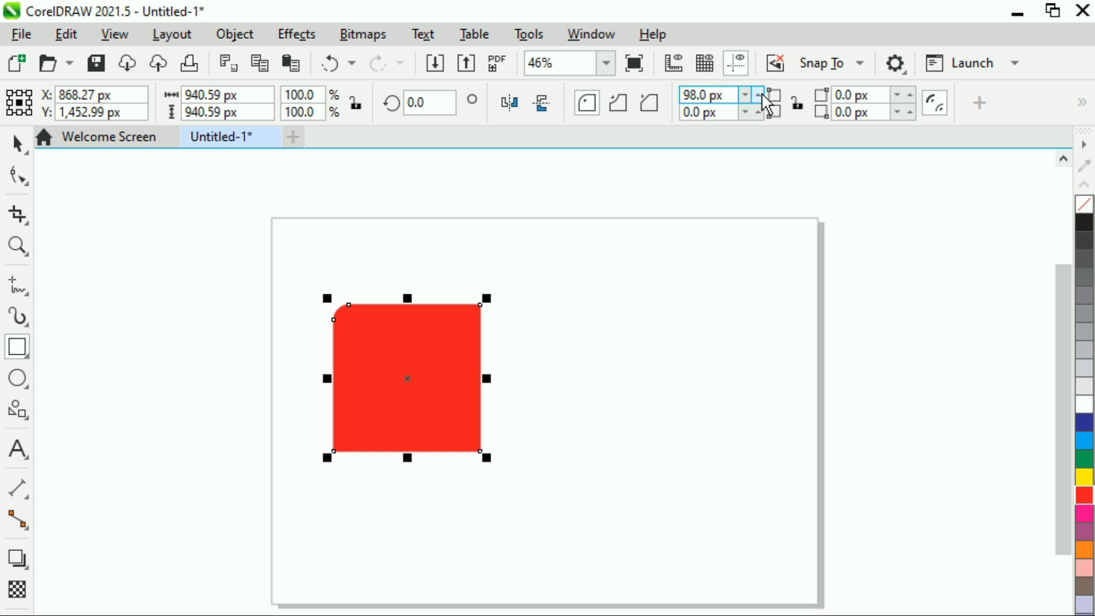
- Set the square's top-left corner radius to 500 px
click(723, 95)
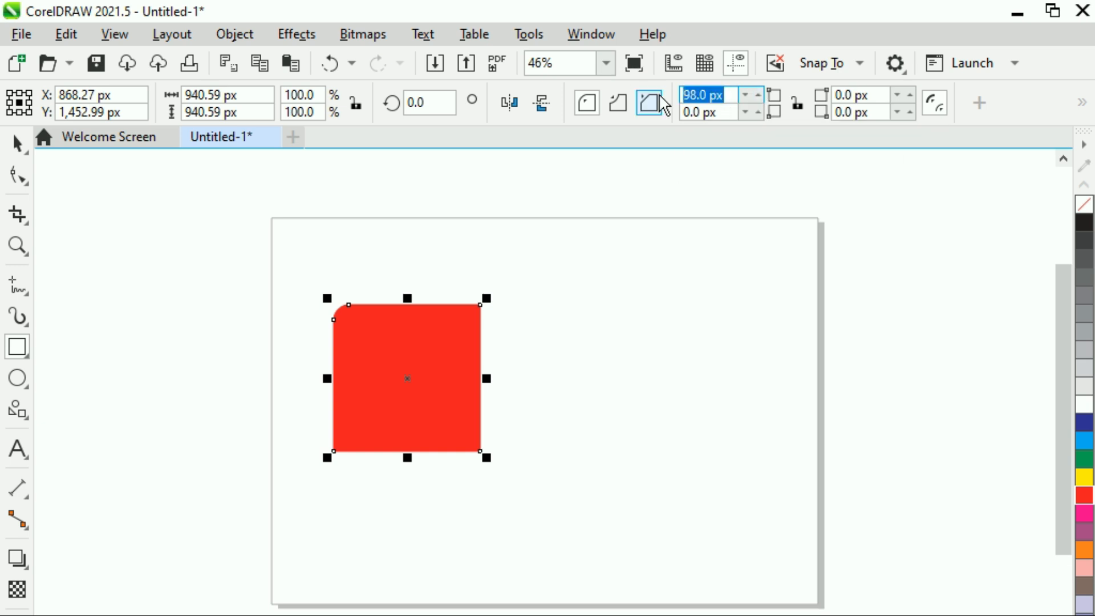
text(500)
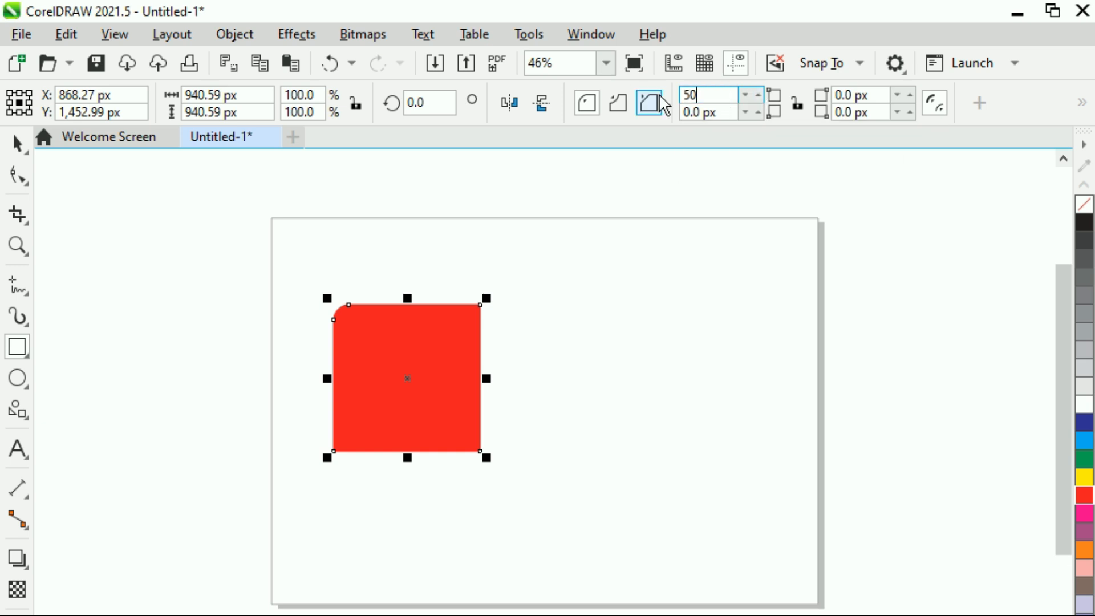
key(Return)
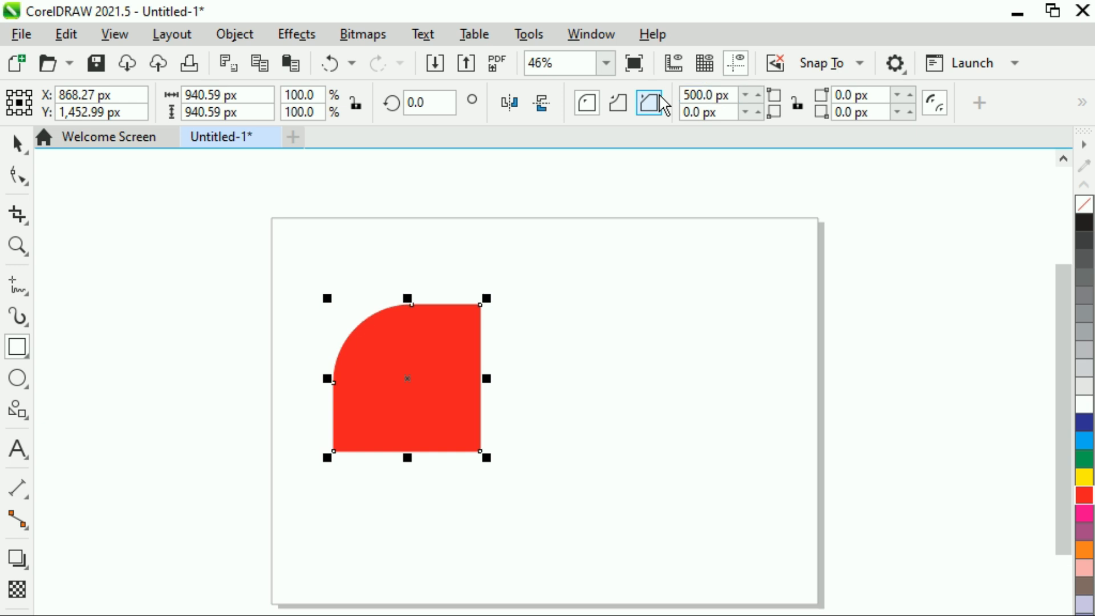
- Set the square's top-left corner radius to 1000 px
click(720, 95)
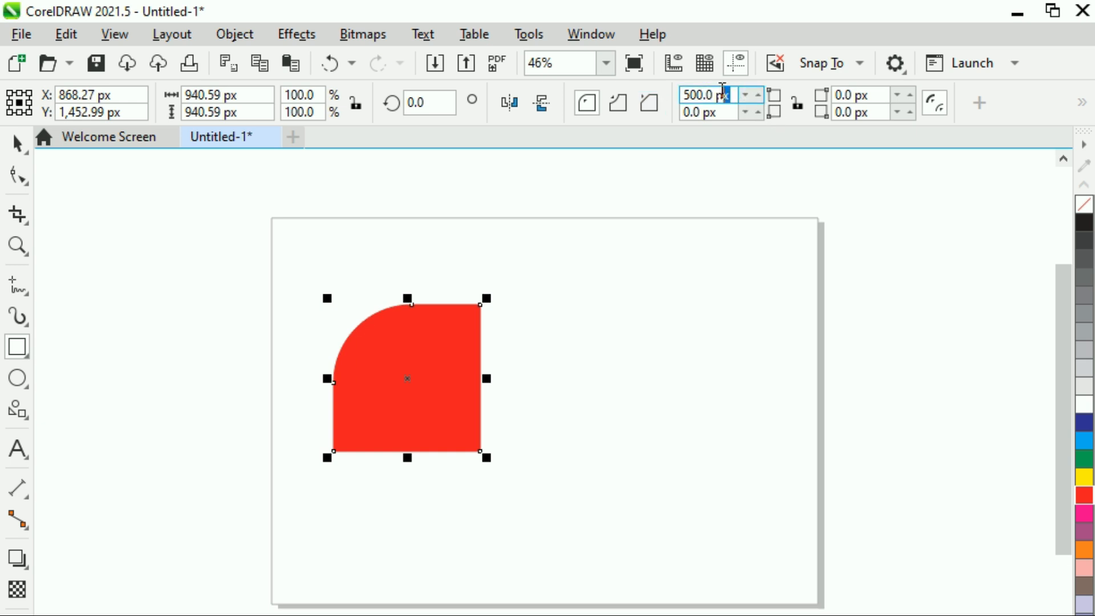
text(1000)
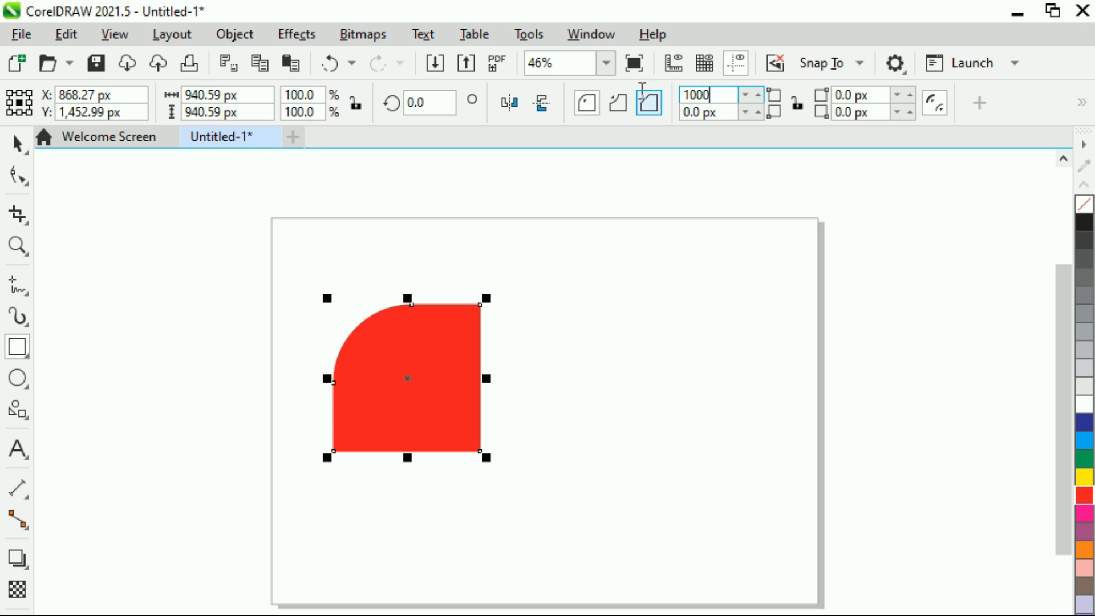
key(Return)
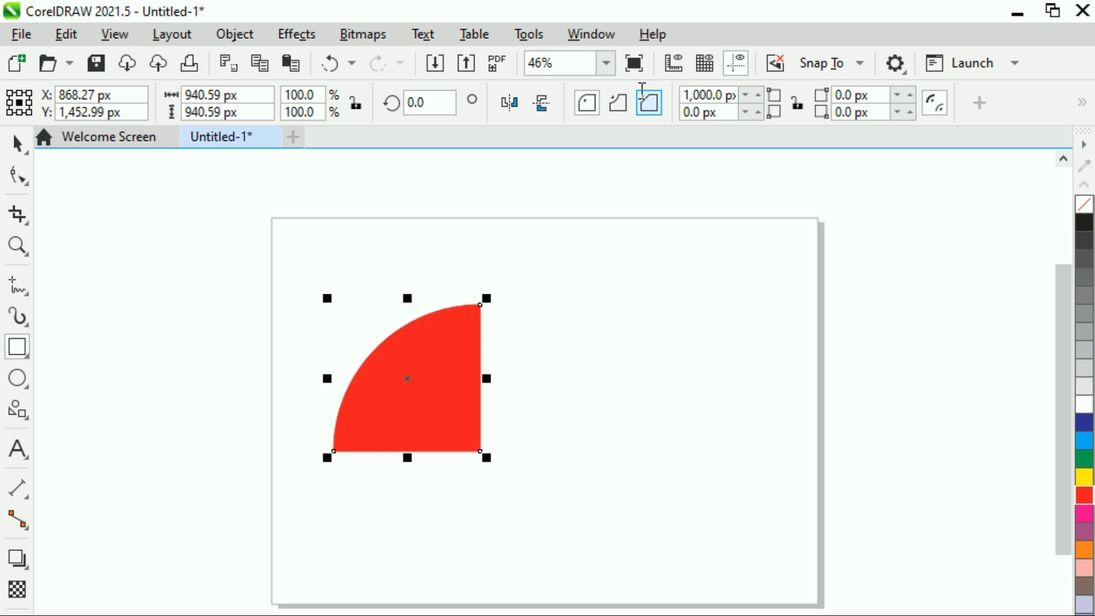
- Select the rounded square and delete it
click(17, 145)
click(248, 345)
click(425, 414)
key(Delete)
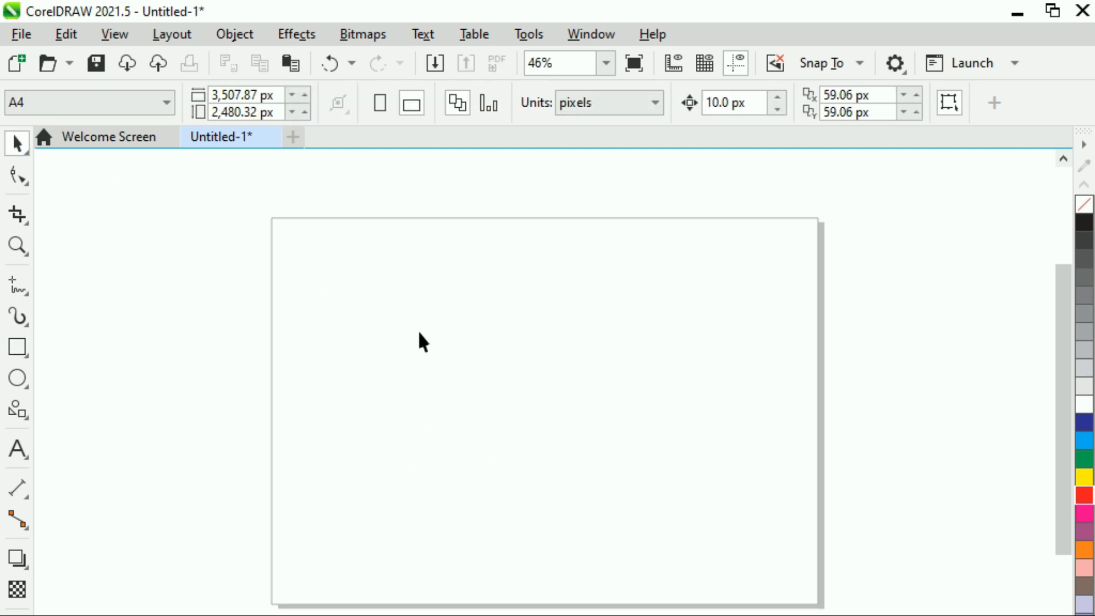
- Switch the document units to inches and draw a square about 3.4 inches wide
click(577, 101)
click(580, 127)
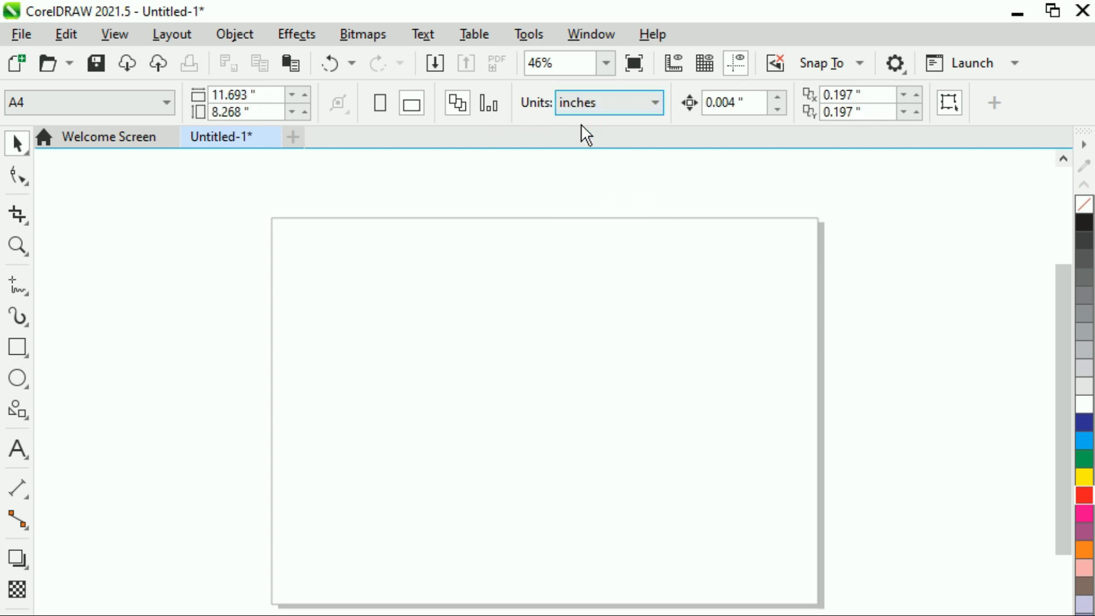
click(17, 348)
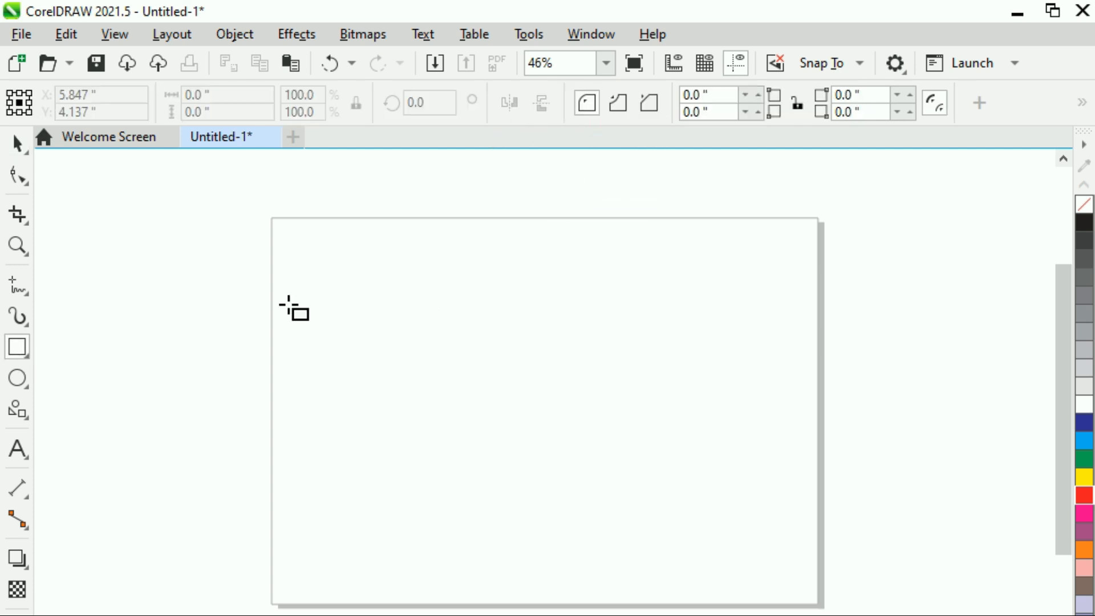
drag(372, 296, 533, 457)
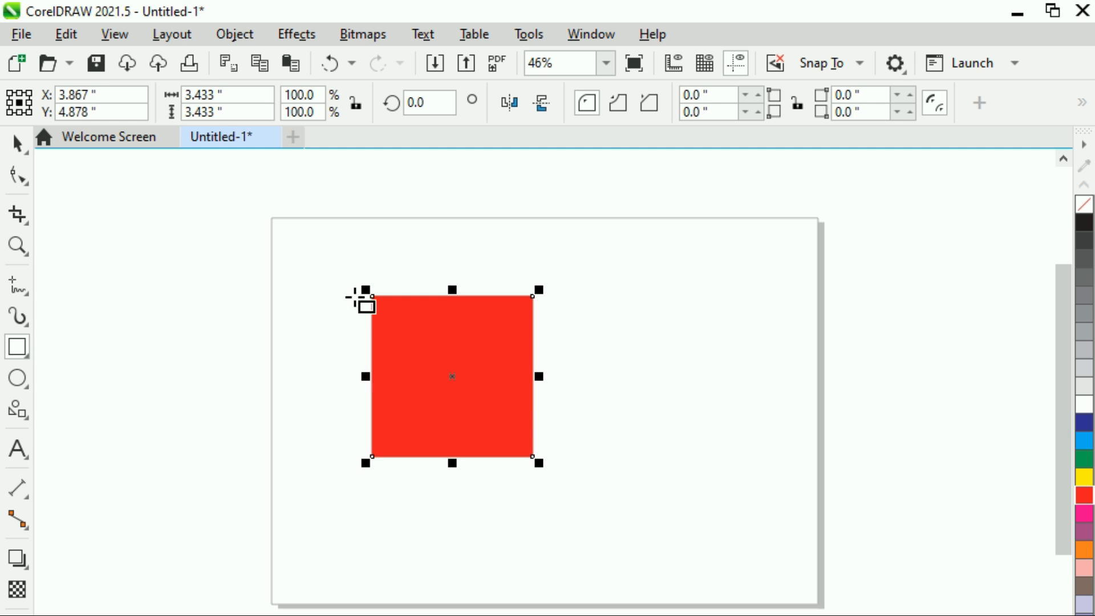
- Set the square's top-left, bottom-left and top-right corner radii to 100 inches, making a teardrop shape
click(717, 94)
double_click(716, 94)
text(100)
key(Return)
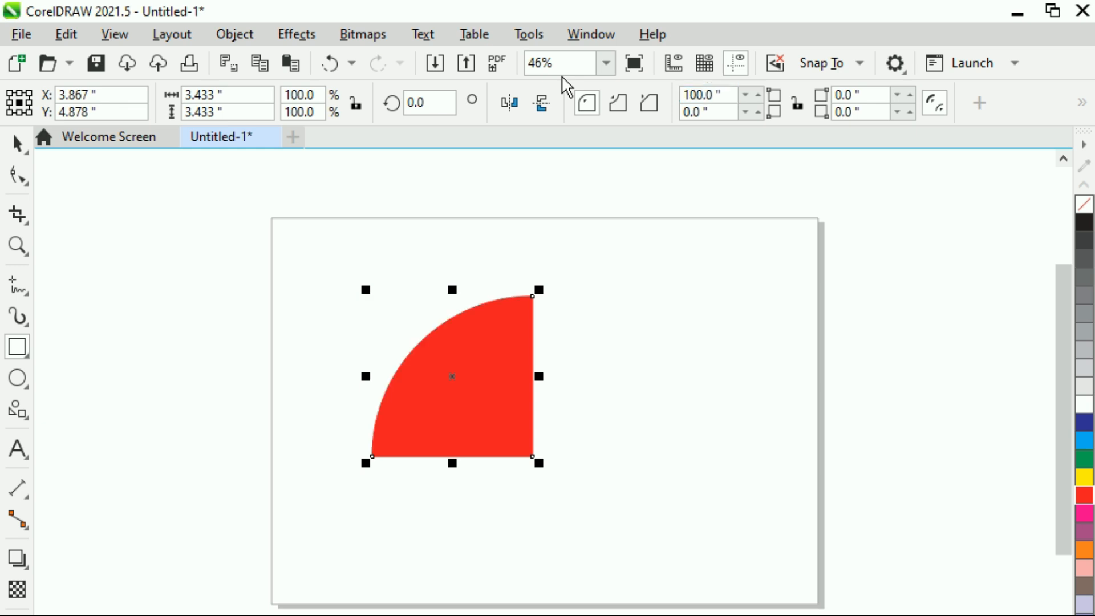
click(717, 111)
double_click(717, 110)
text(100)
key(Return)
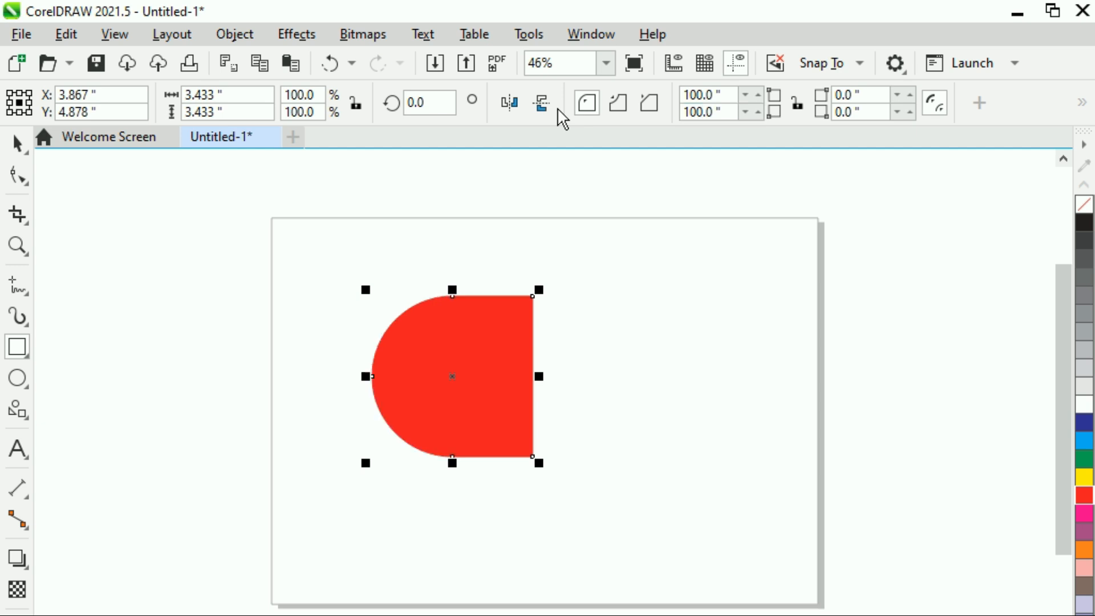
double_click(850, 94)
text(100)
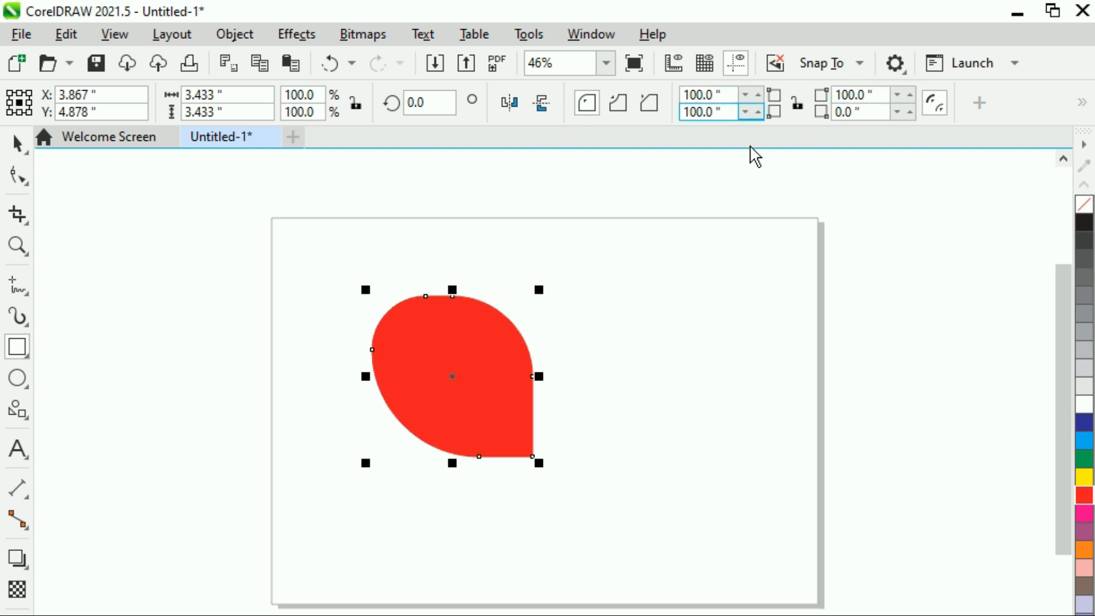
- Duplicate the teardrop shape and align the copy's center with the original
click(17, 142)
click(367, 477)
click(445, 421)
click(445, 421)
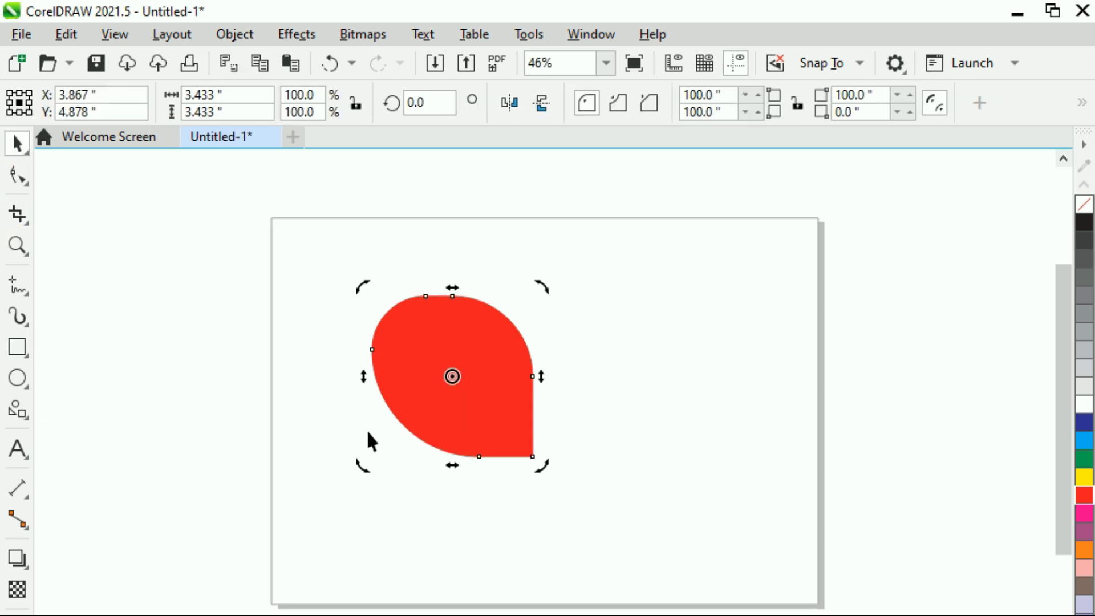
key(ctrl+d)
click(340, 453)
click(478, 371)
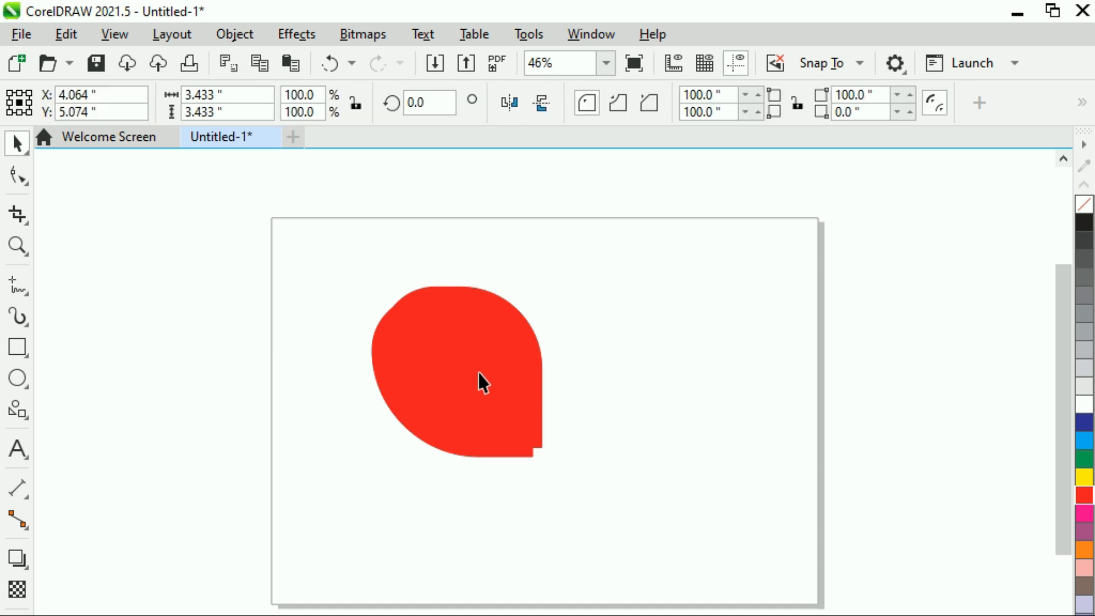
drag(288, 209, 676, 594)
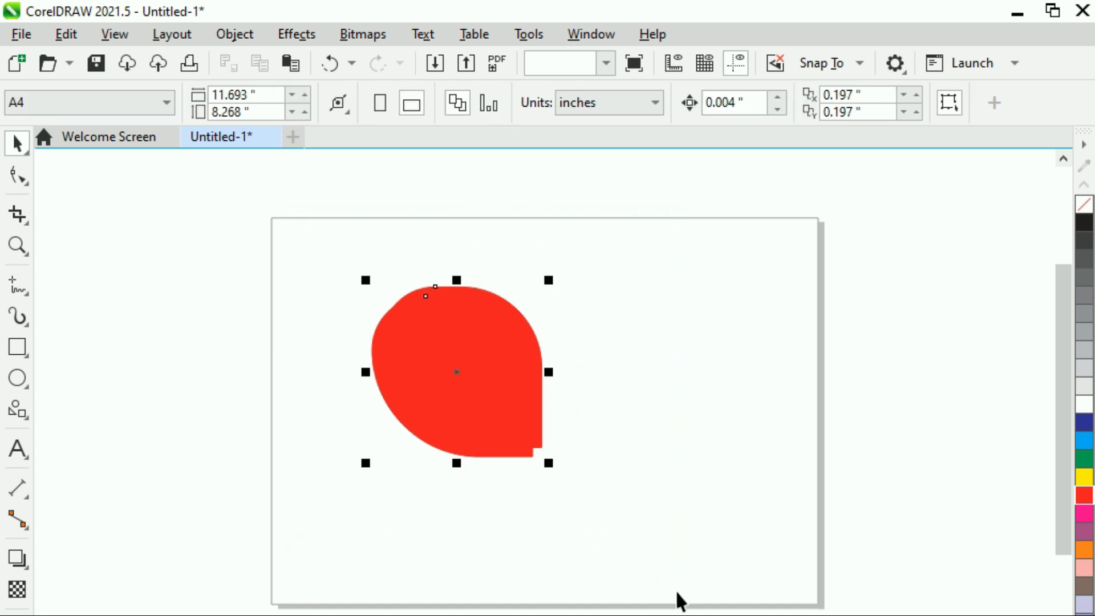
key(c)
key(e)
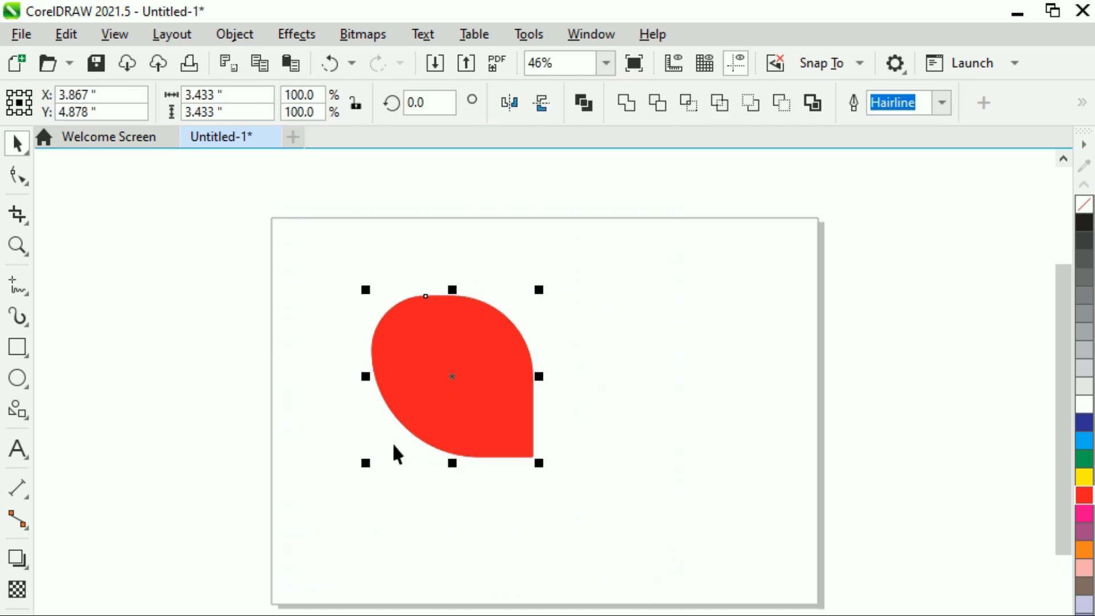
- Mirror the copy horizontally so it sits beside the original, then weld both teardrops into one shape
click(454, 420)
drag(367, 376, 601, 376)
click(329, 536)
drag(324, 241, 810, 586)
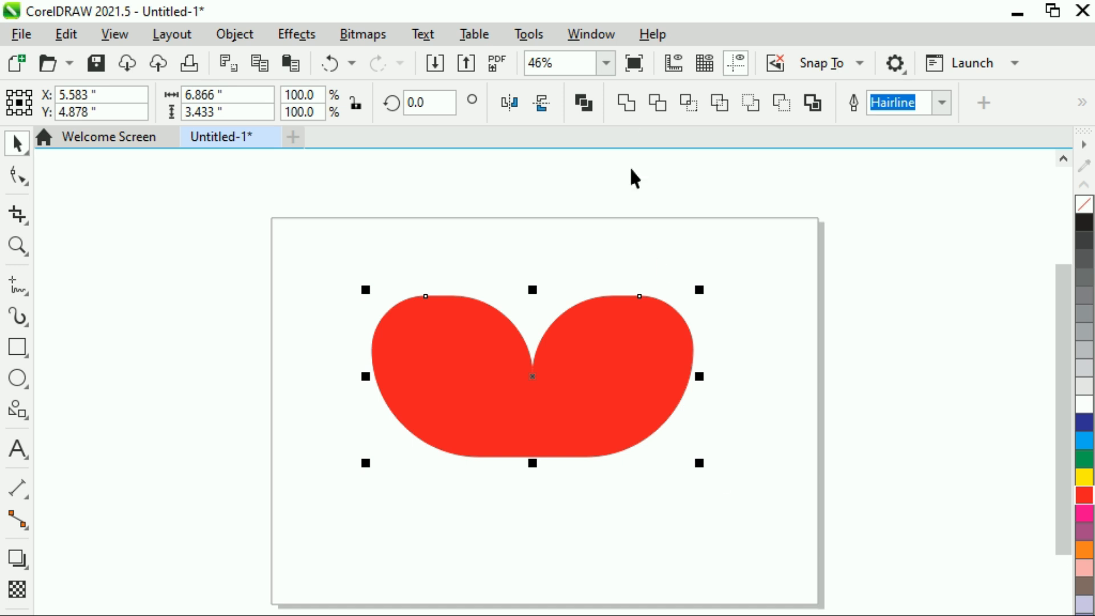
click(627, 104)
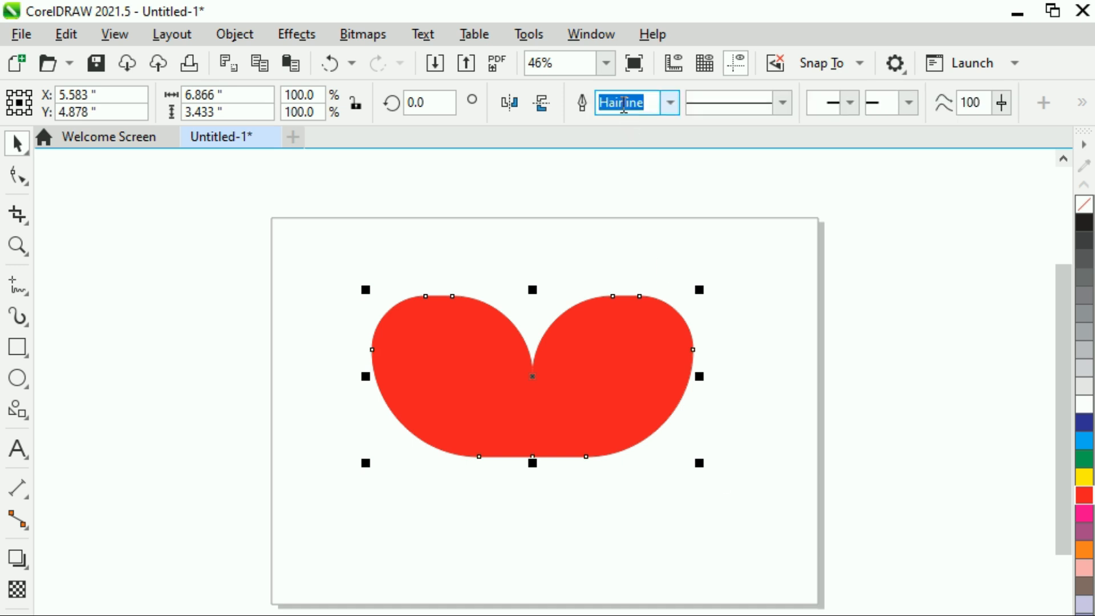
- Pull the welded shape's bottom middle node down to form a point and delete the two lower side nodes
click(13, 184)
drag(532, 458, 533, 551)
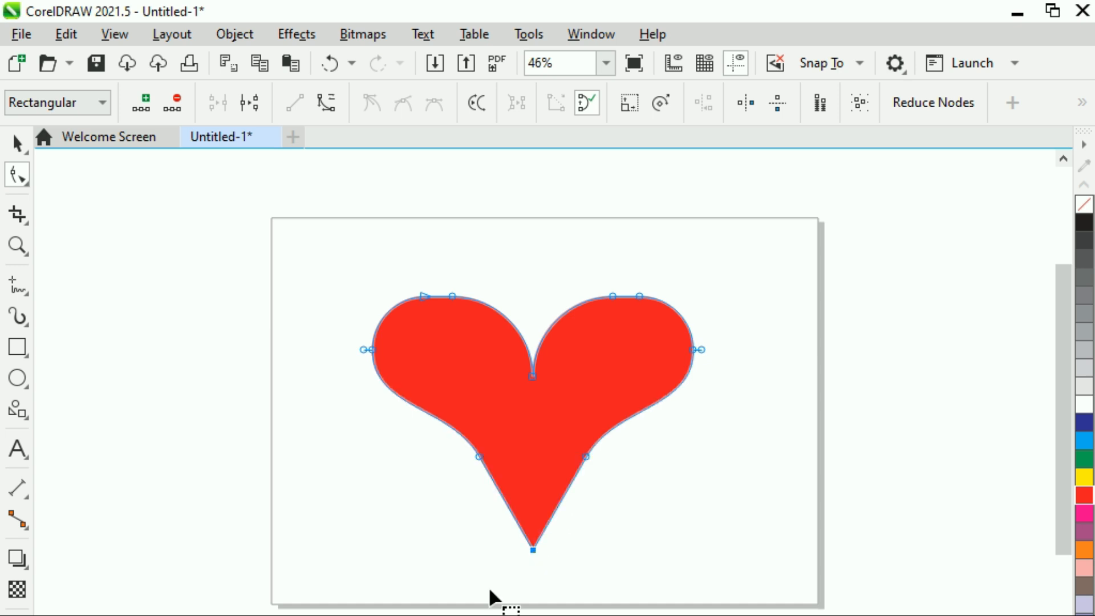
double_click(480, 457)
double_click(588, 456)
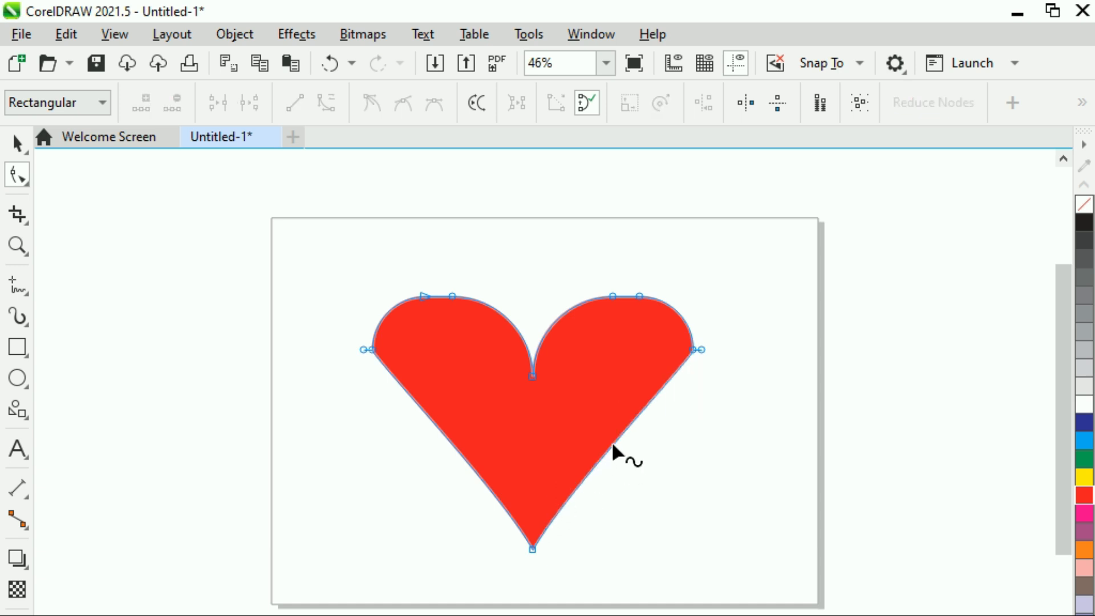
- Bend the heart's two lower edges outward into gentle curves
drag(618, 445, 639, 463)
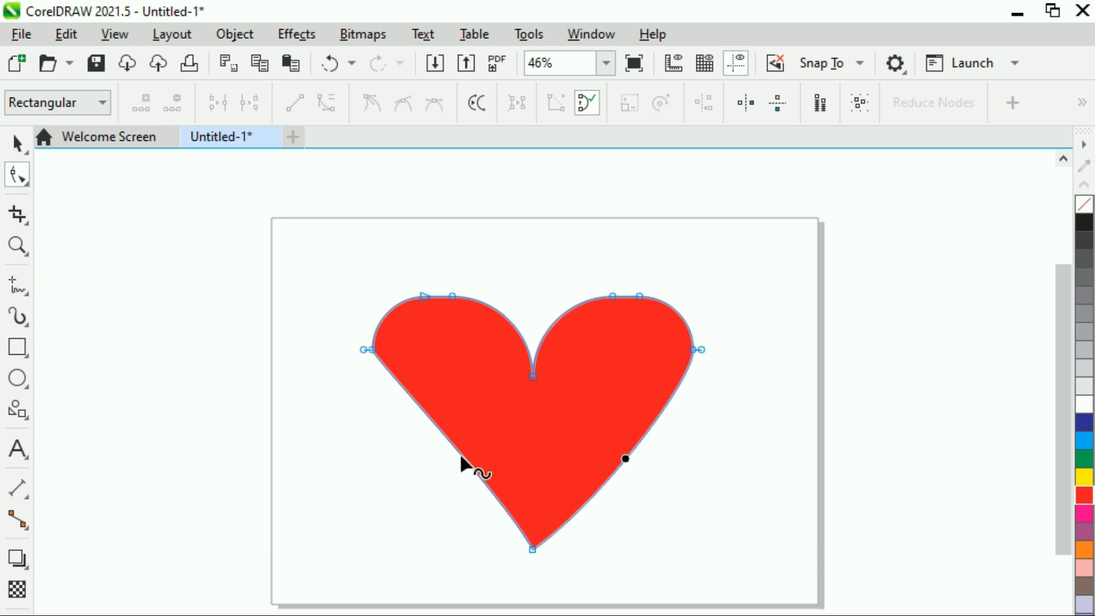
drag(463, 460, 445, 469)
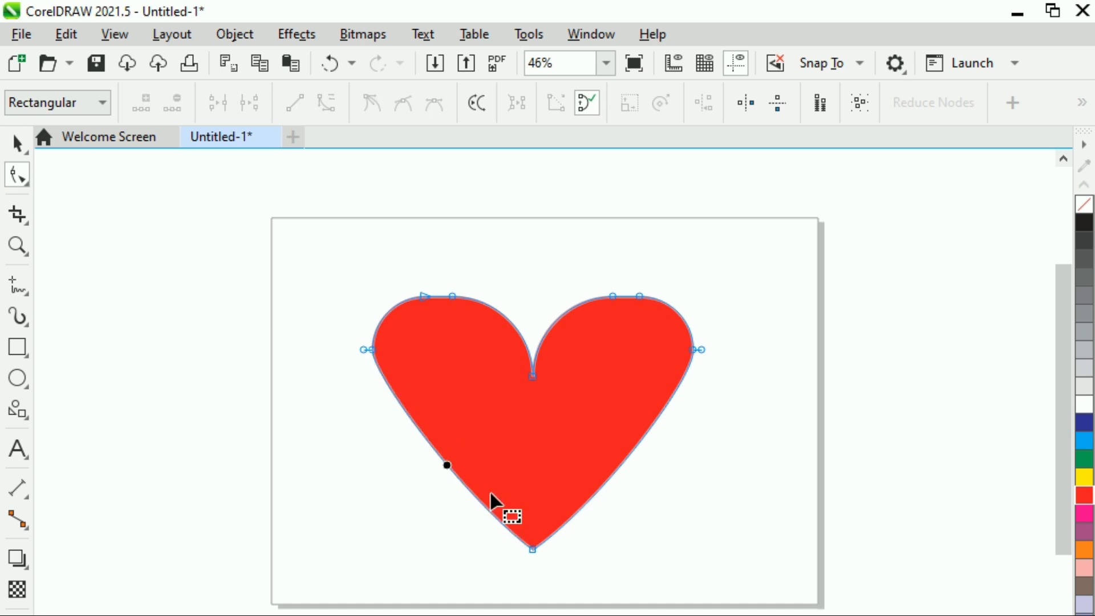
click(635, 448)
drag(636, 448, 641, 451)
drag(446, 465, 437, 469)
- Move the heart slightly to the right, then select it and delete it
click(17, 143)
click(200, 482)
drag(556, 474, 587, 465)
click(310, 500)
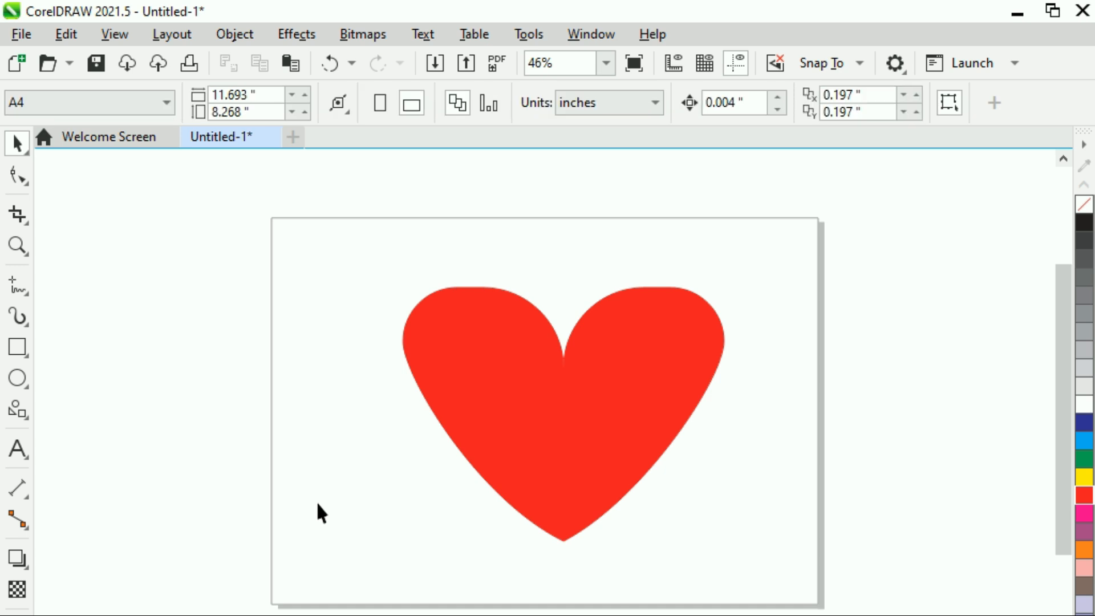
click(470, 450)
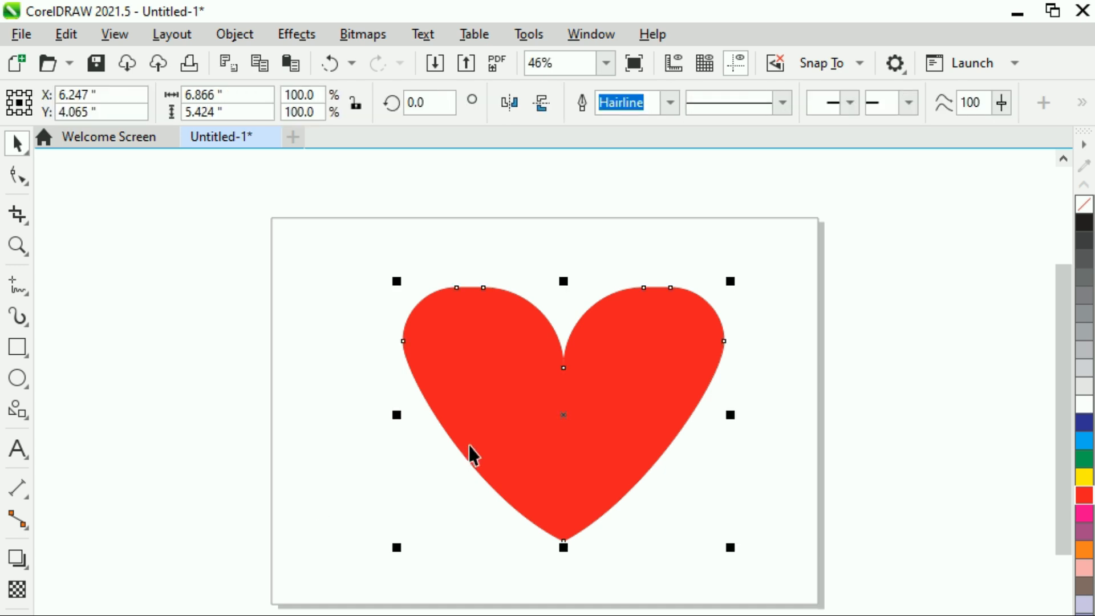
key(Delete)
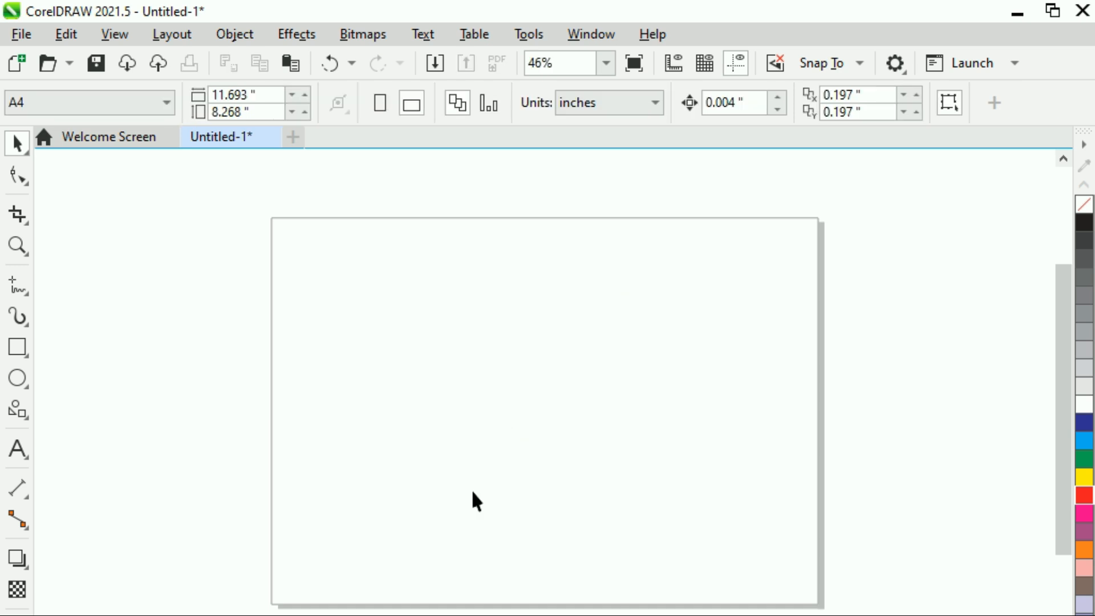
- Draw a heart about 5 inches wide with the Common Shapes tool's heart shape
click(28, 420)
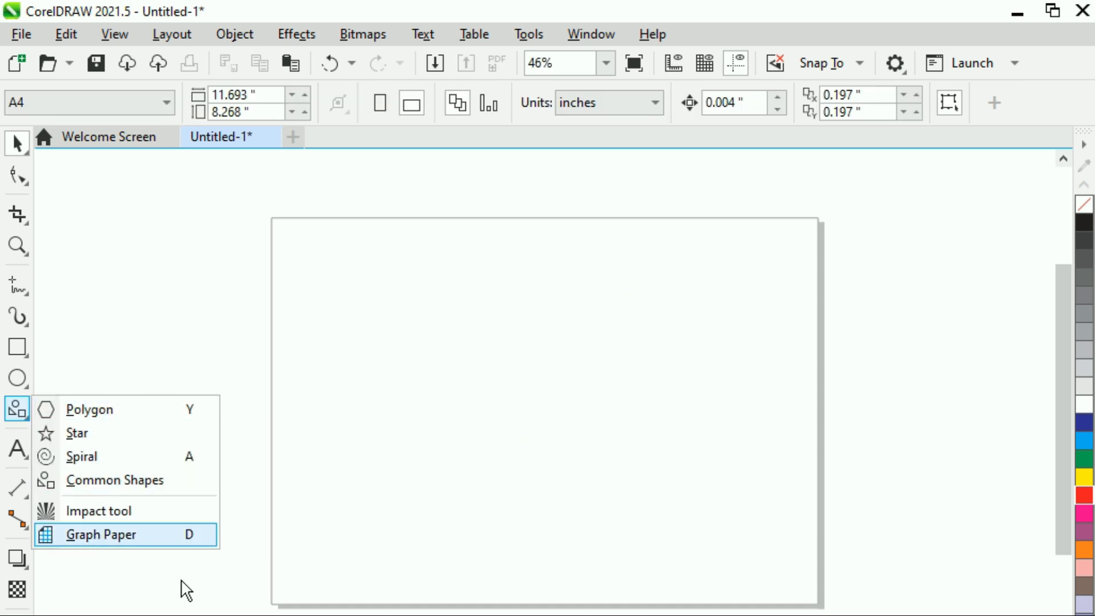
click(27, 529)
mouse_move(25, 418)
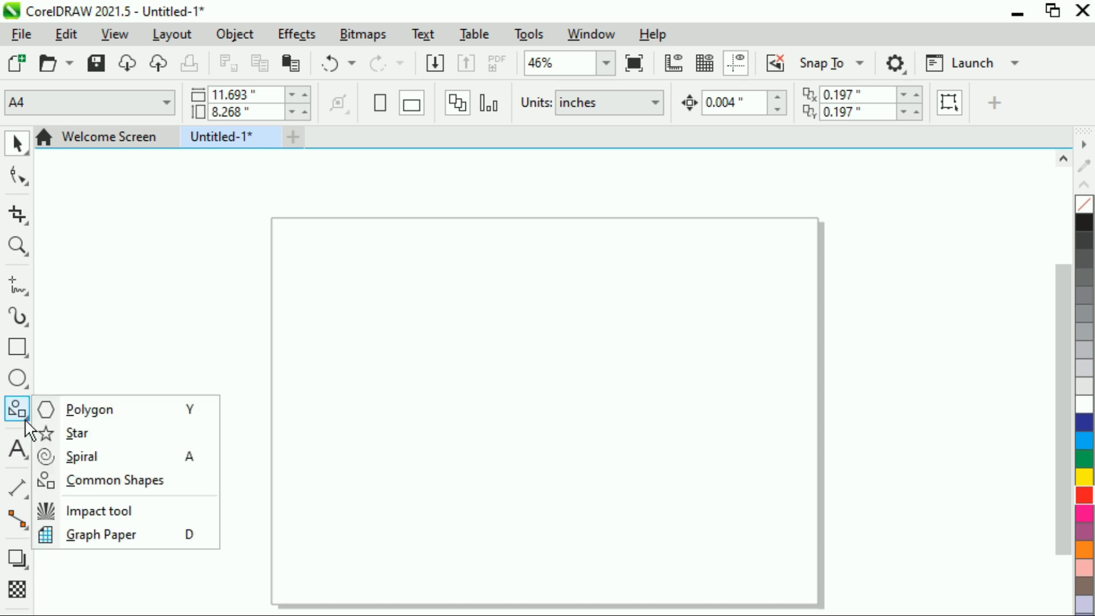
click(98, 482)
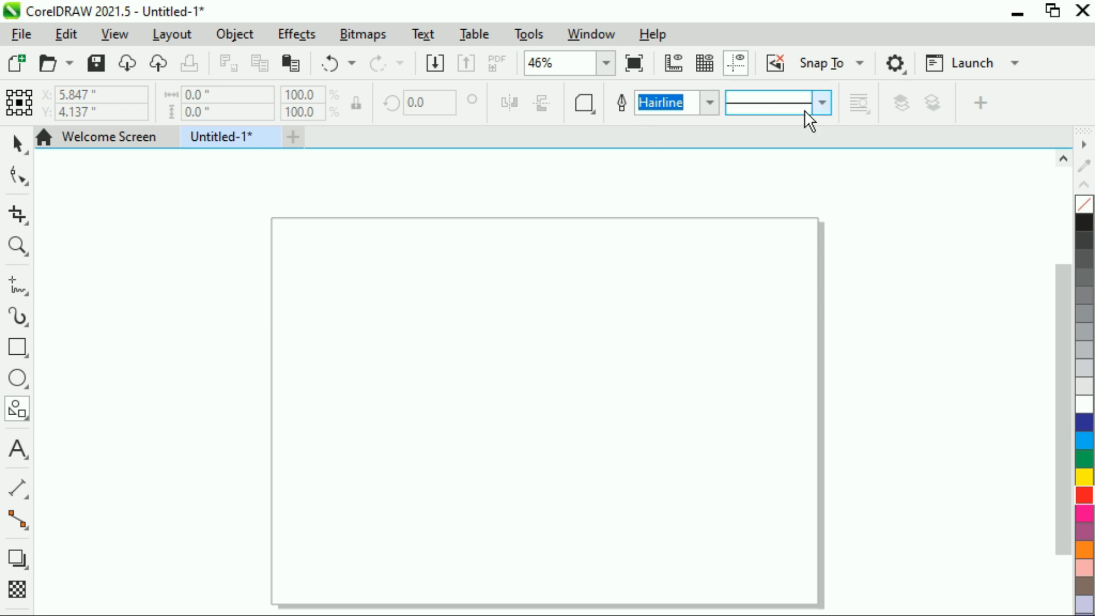
click(592, 105)
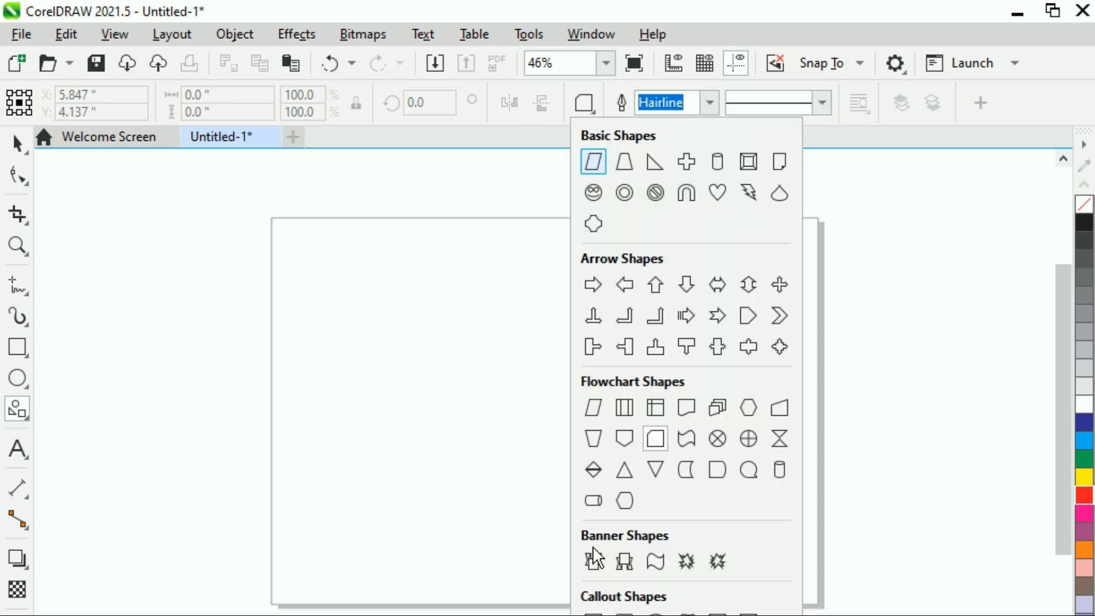
click(719, 193)
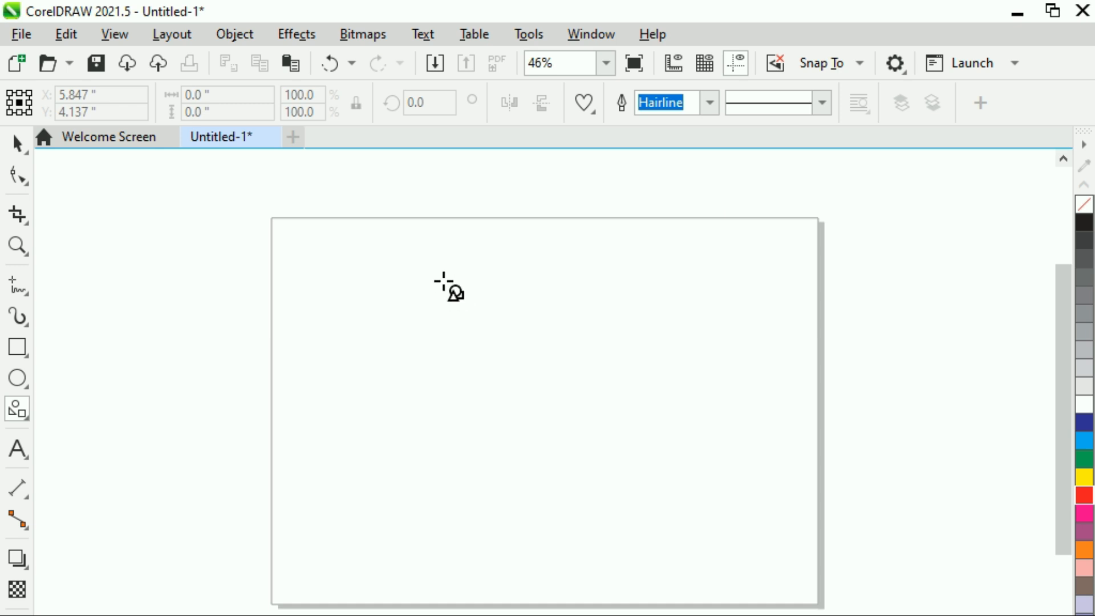
drag(444, 282, 679, 513)
click(26, 146)
click(297, 402)
mouse_move(516, 398)
mouse_down()
mouse_move(504, 397)
mouse_move(520, 395)
mouse_up()
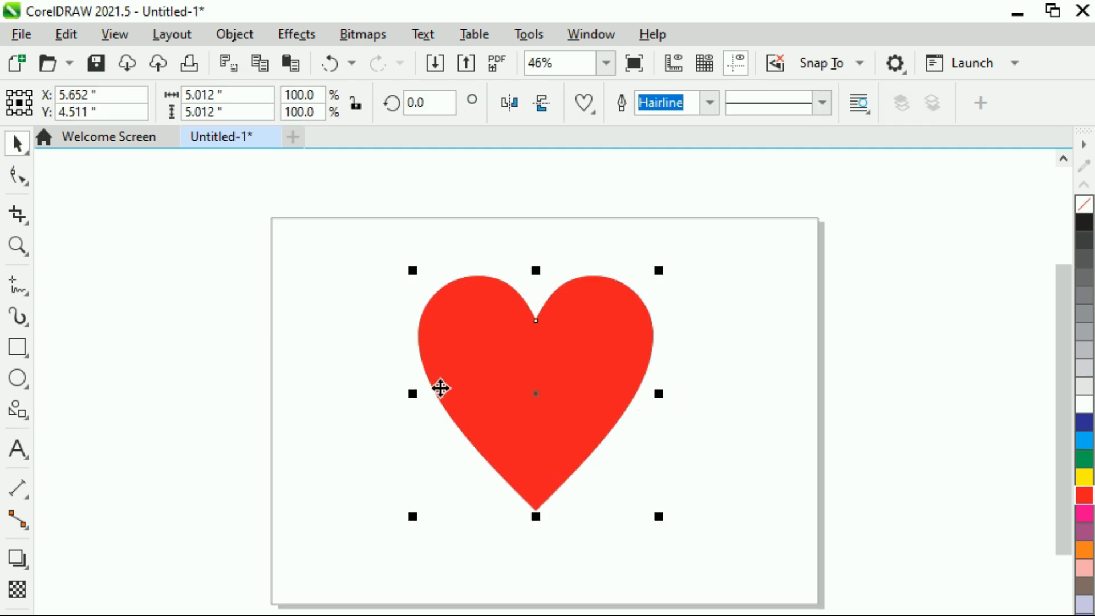
click(308, 345)
click(494, 347)
click(591, 113)
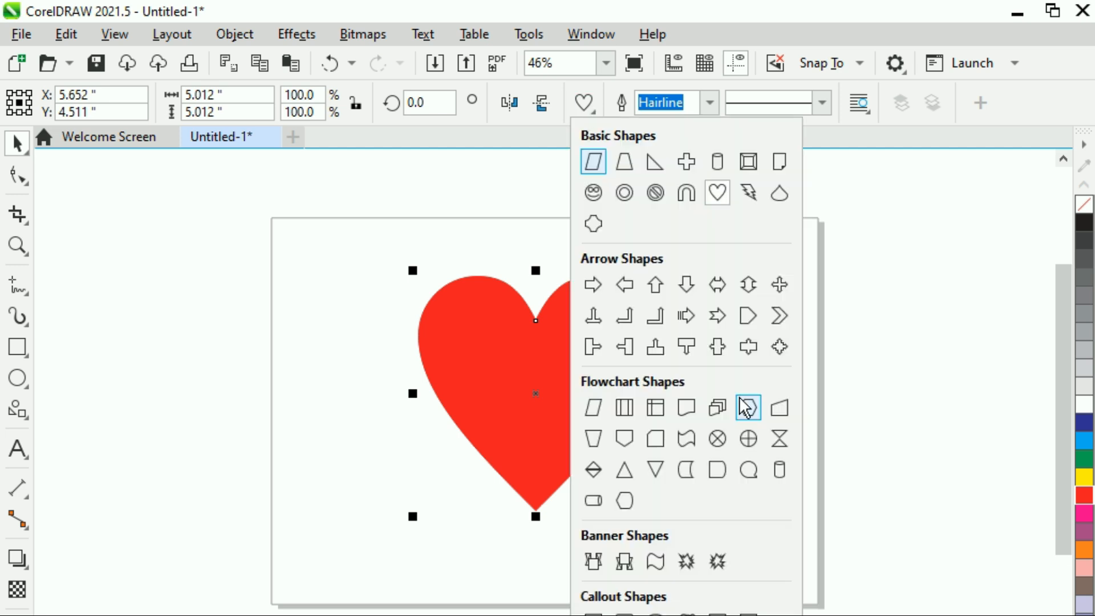
click(323, 442)
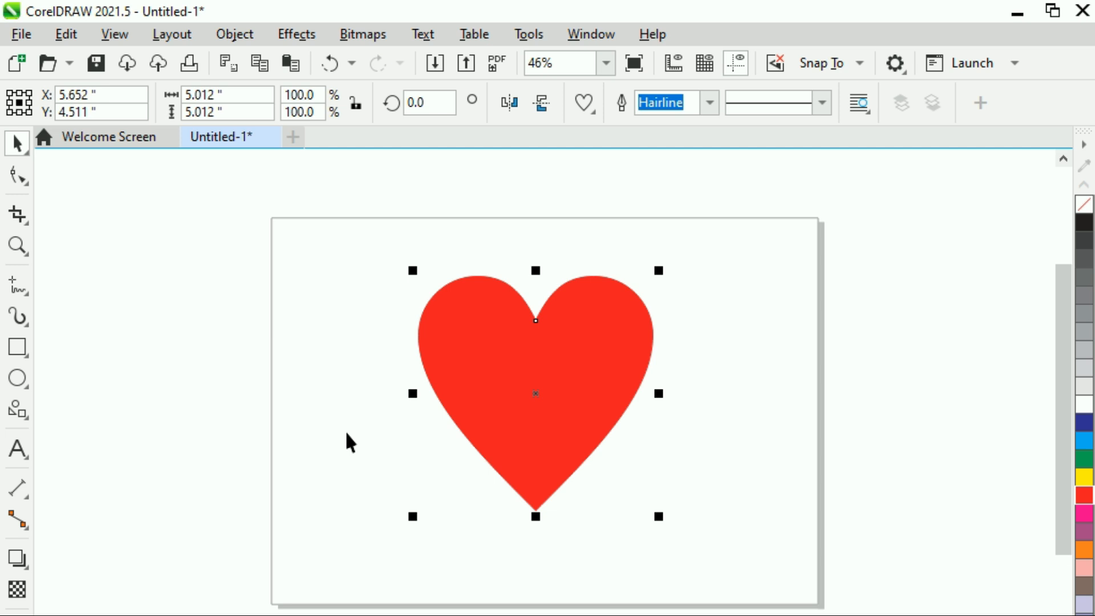
click(346, 432)
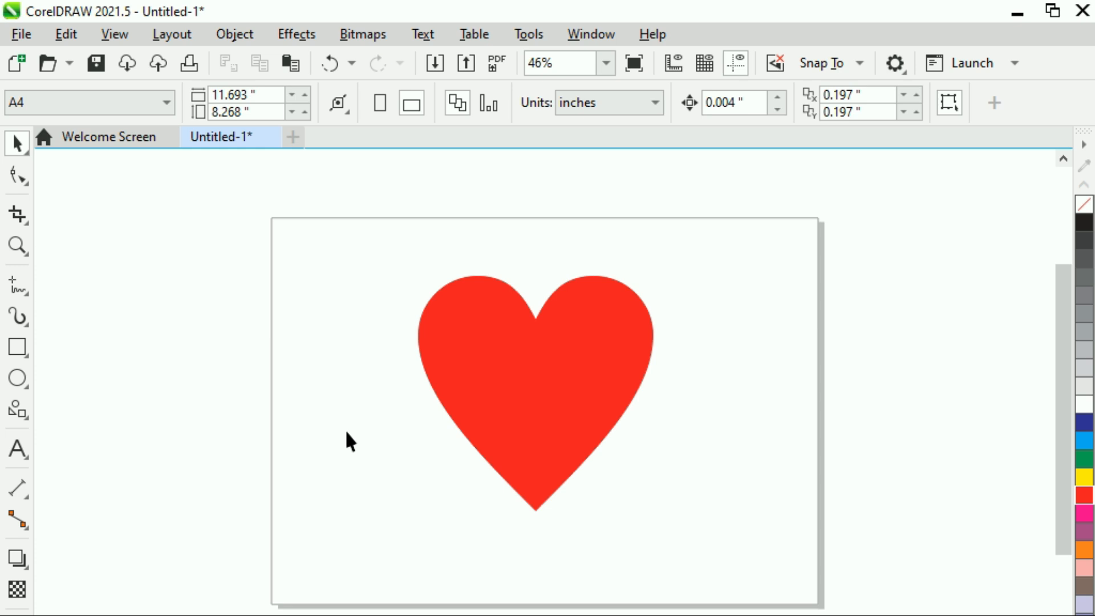
- Stretch the heart horizontally to about 6.3 inches wide
click(454, 408)
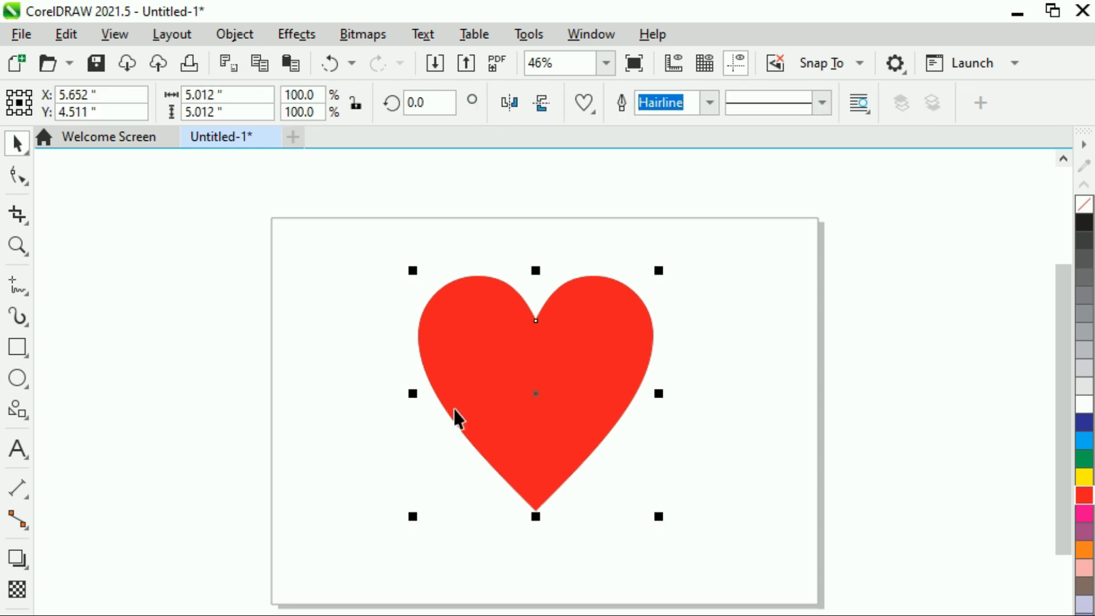
drag(407, 394, 368, 390)
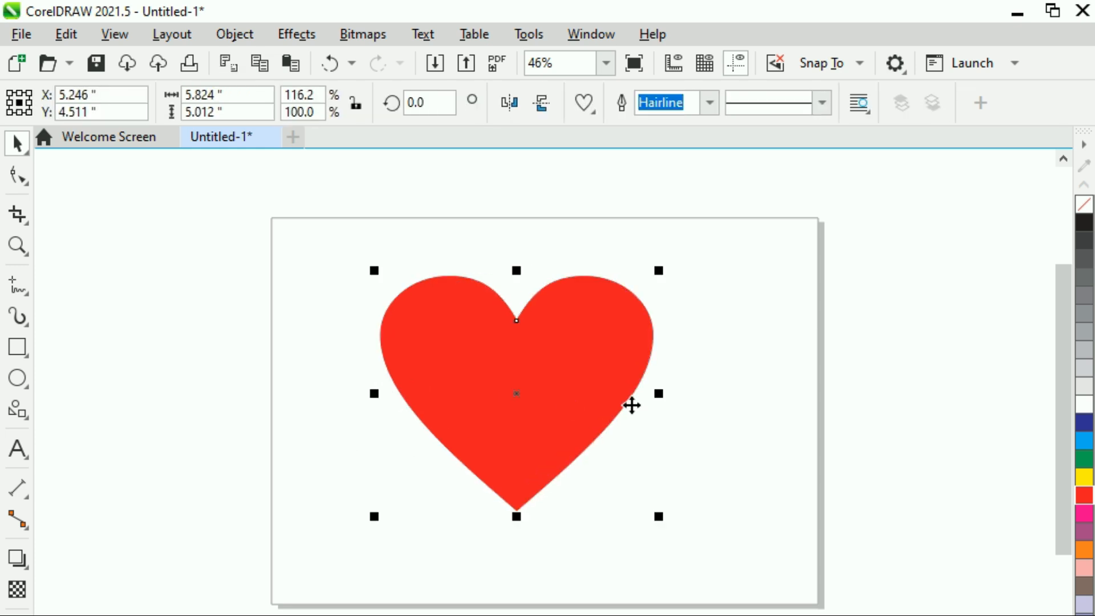
drag(665, 394, 692, 394)
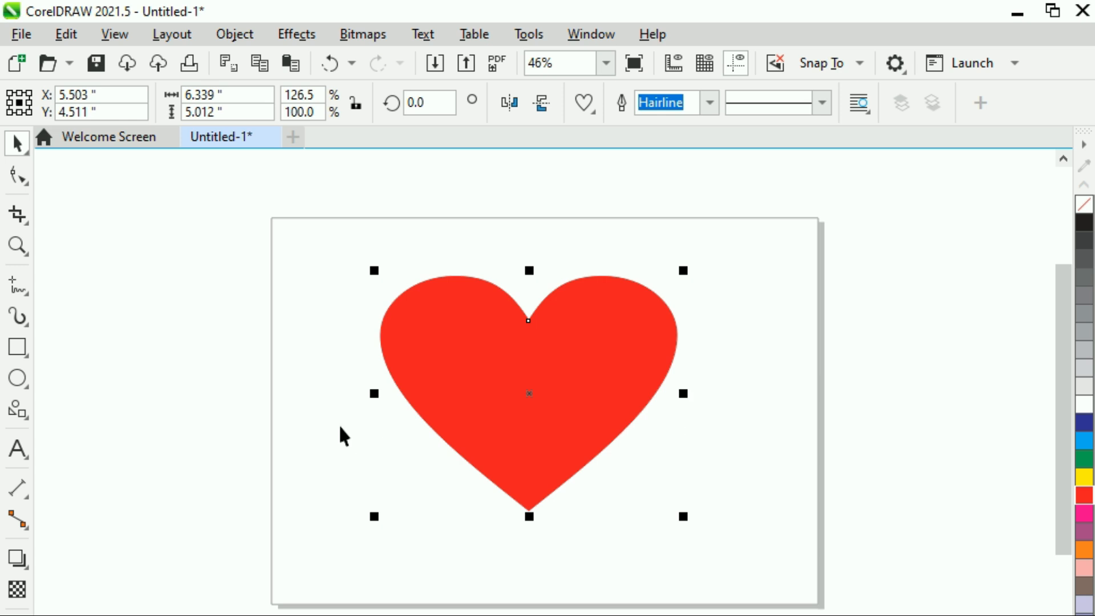